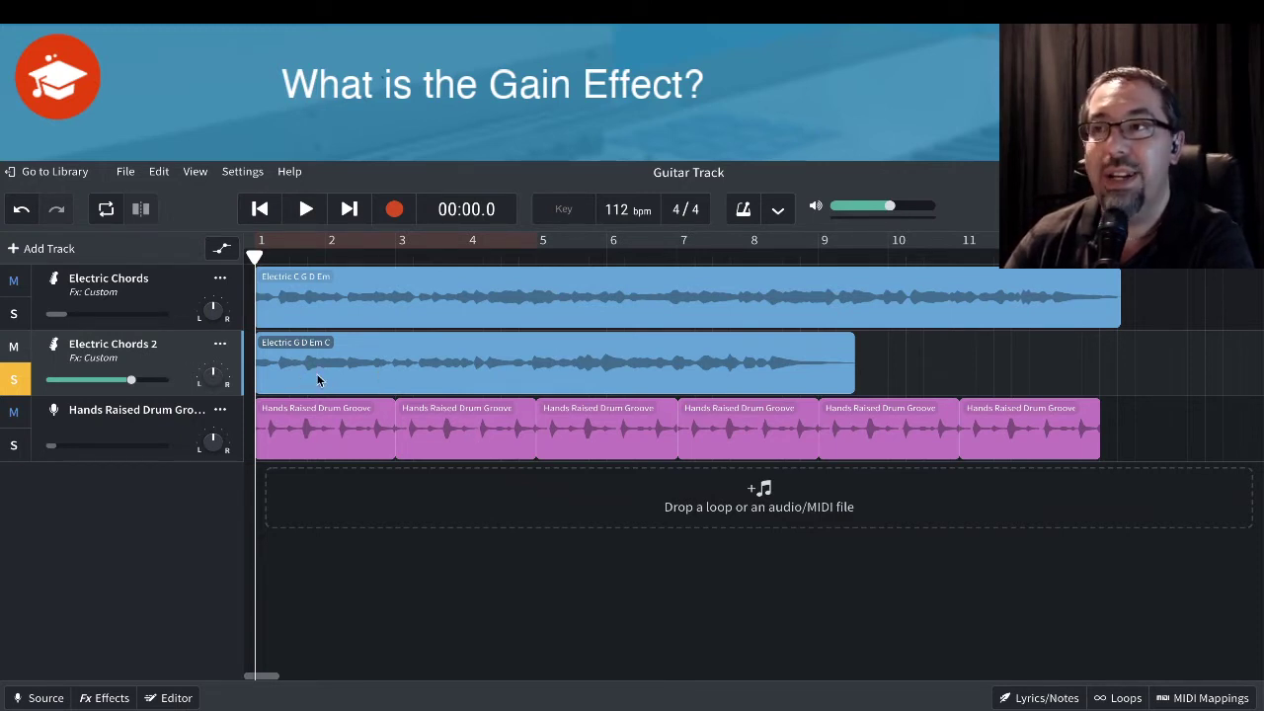
# Play the soloed Electric Chords 2 track for a few bars and return the playhead to the start.
pyautogui.click(305, 212)
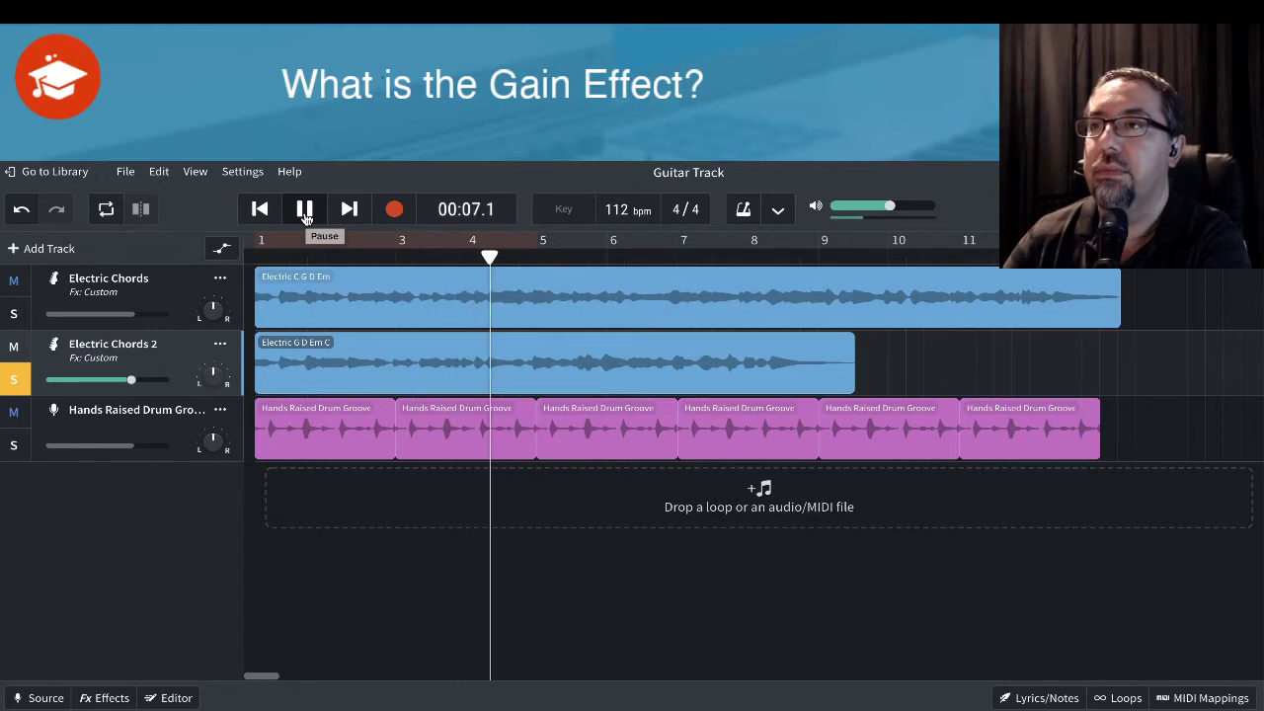
pyautogui.click(305, 211)
pyautogui.click(262, 210)
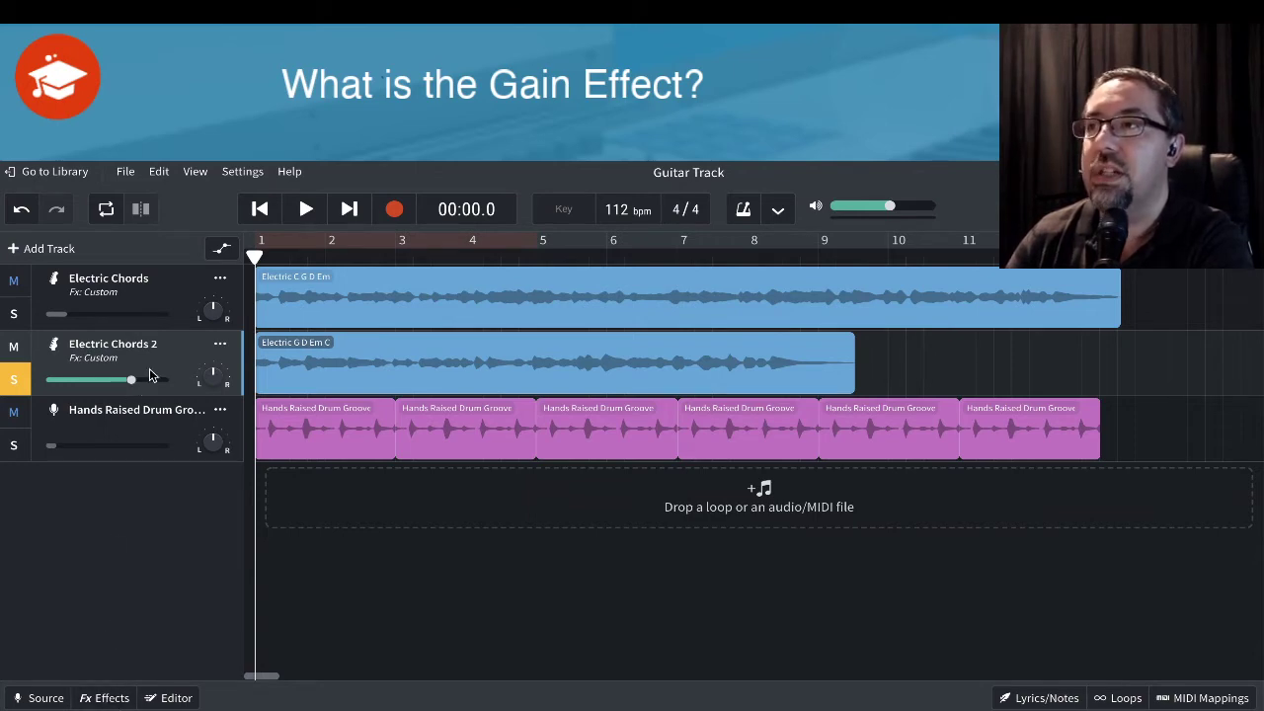
# Check the Electric Chords 2 and master volume levels, and briefly show and hide the tracks' volume automation.
pyautogui.moveTo(132, 384)
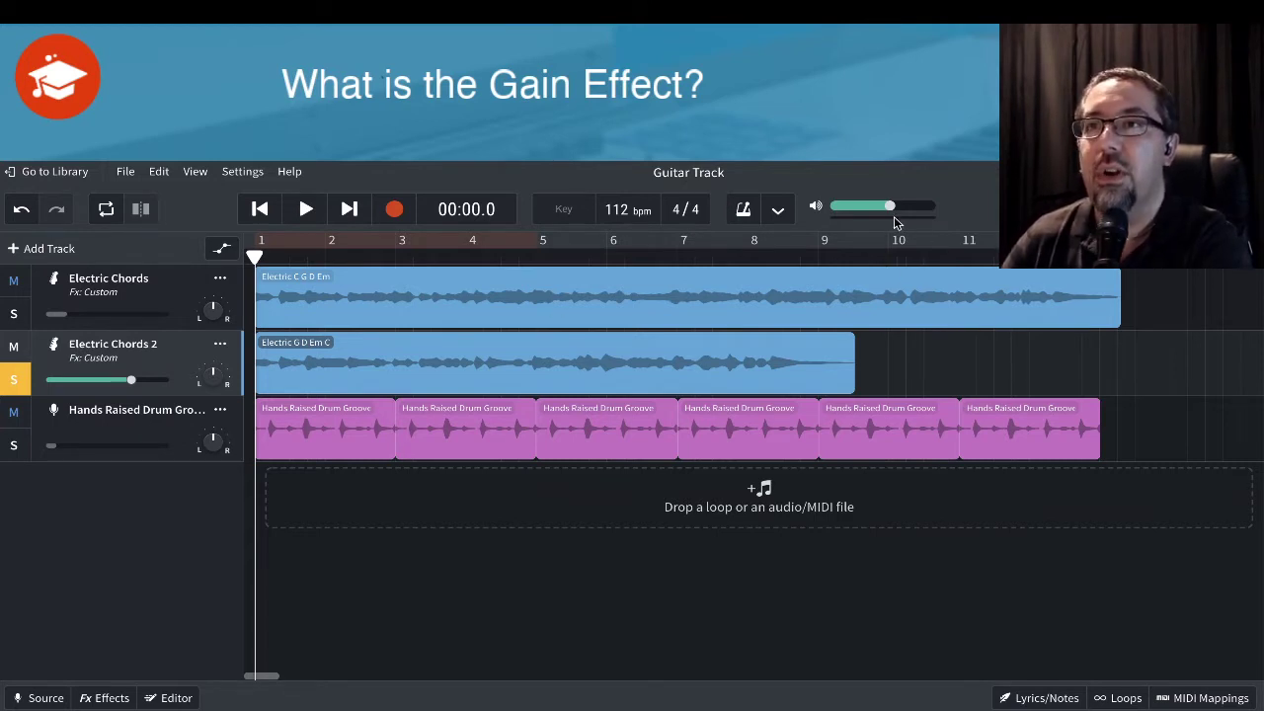
pyautogui.moveTo(891, 215)
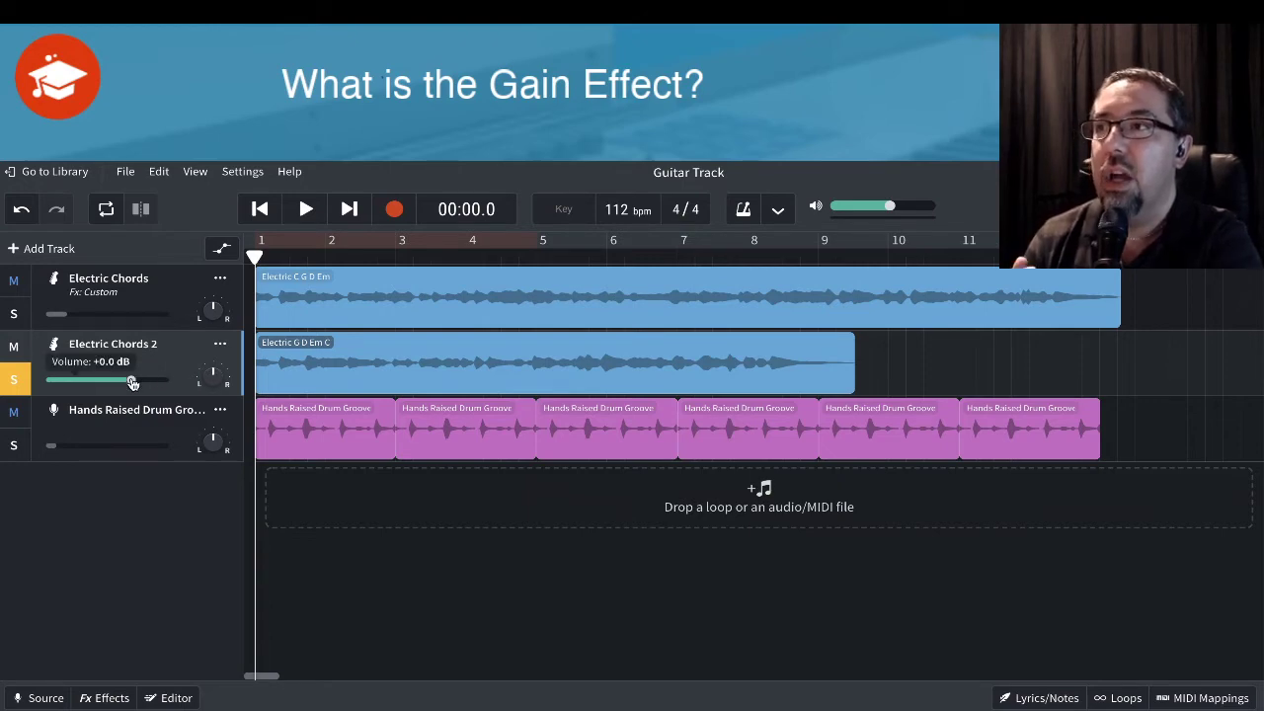
pyautogui.click(221, 250)
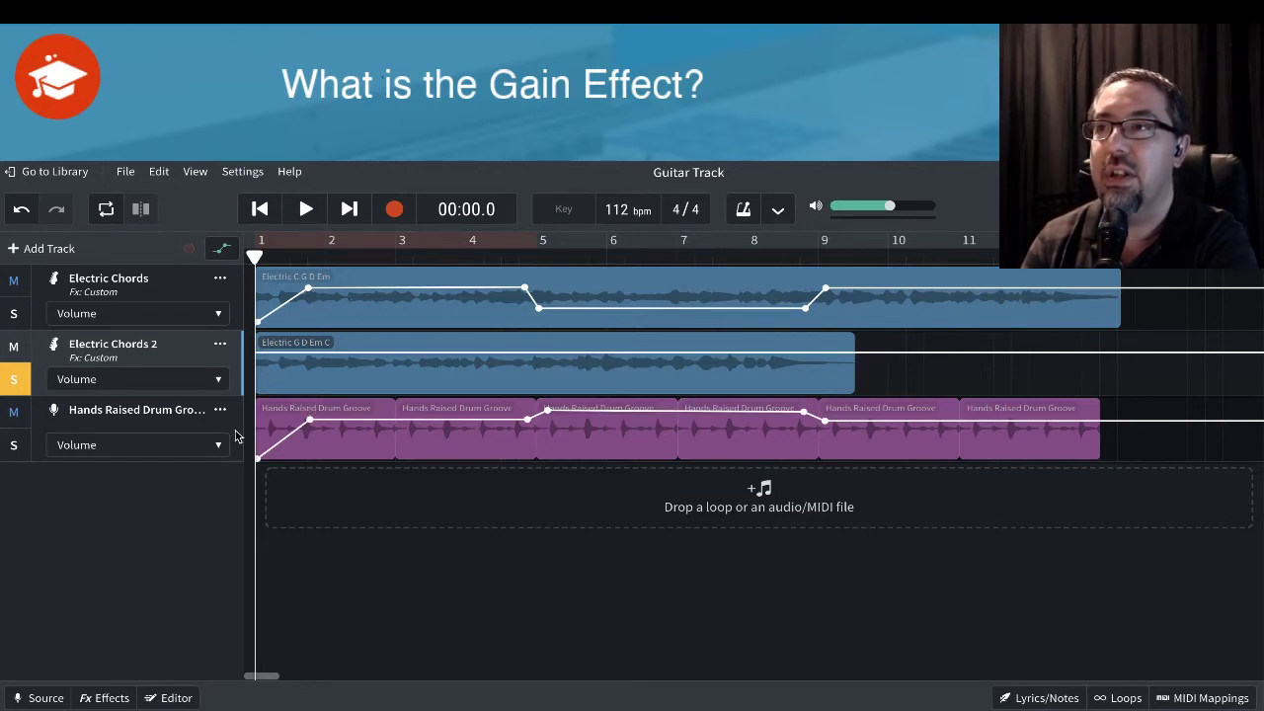
pyautogui.click(222, 253)
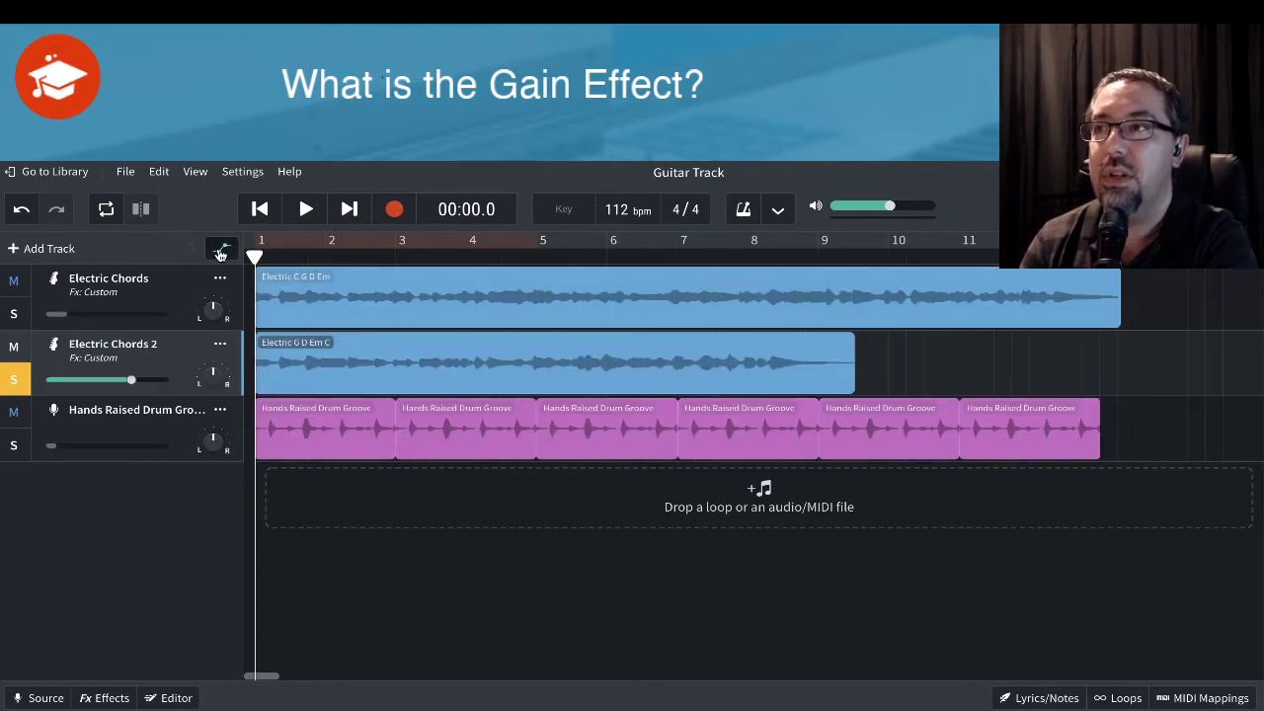
pyautogui.moveTo(111, 314)
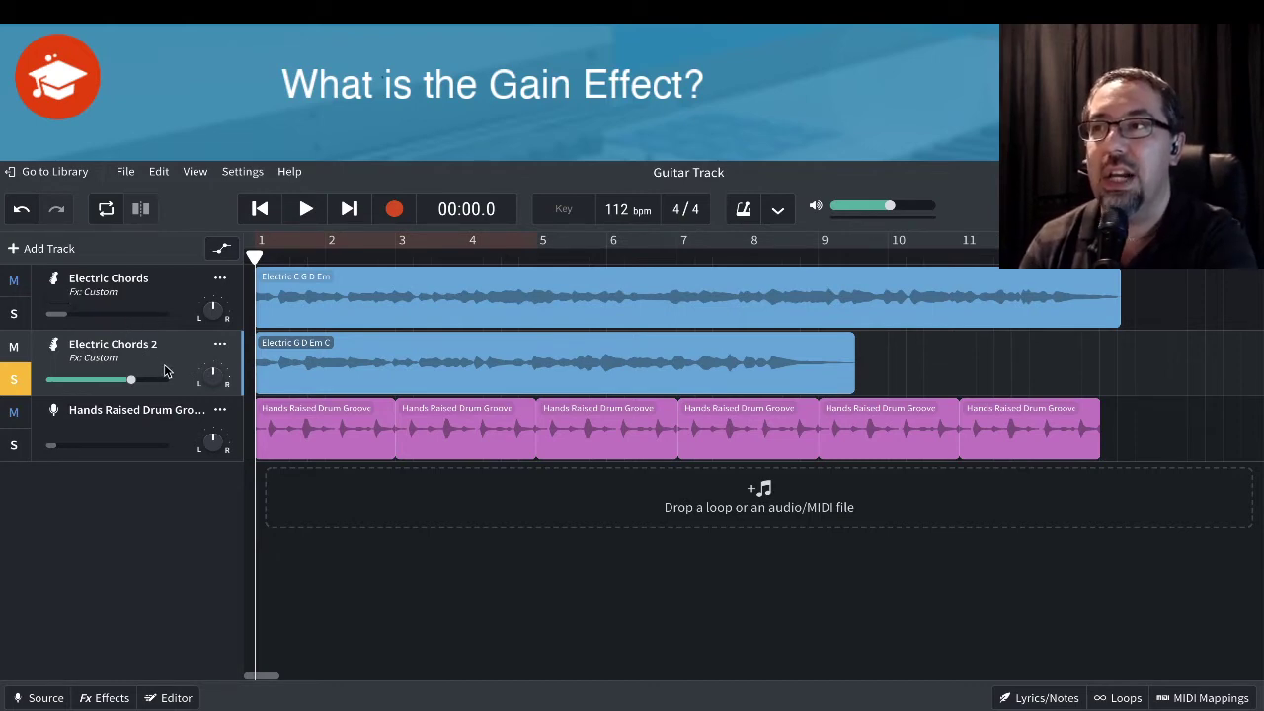
pyautogui.moveTo(133, 385)
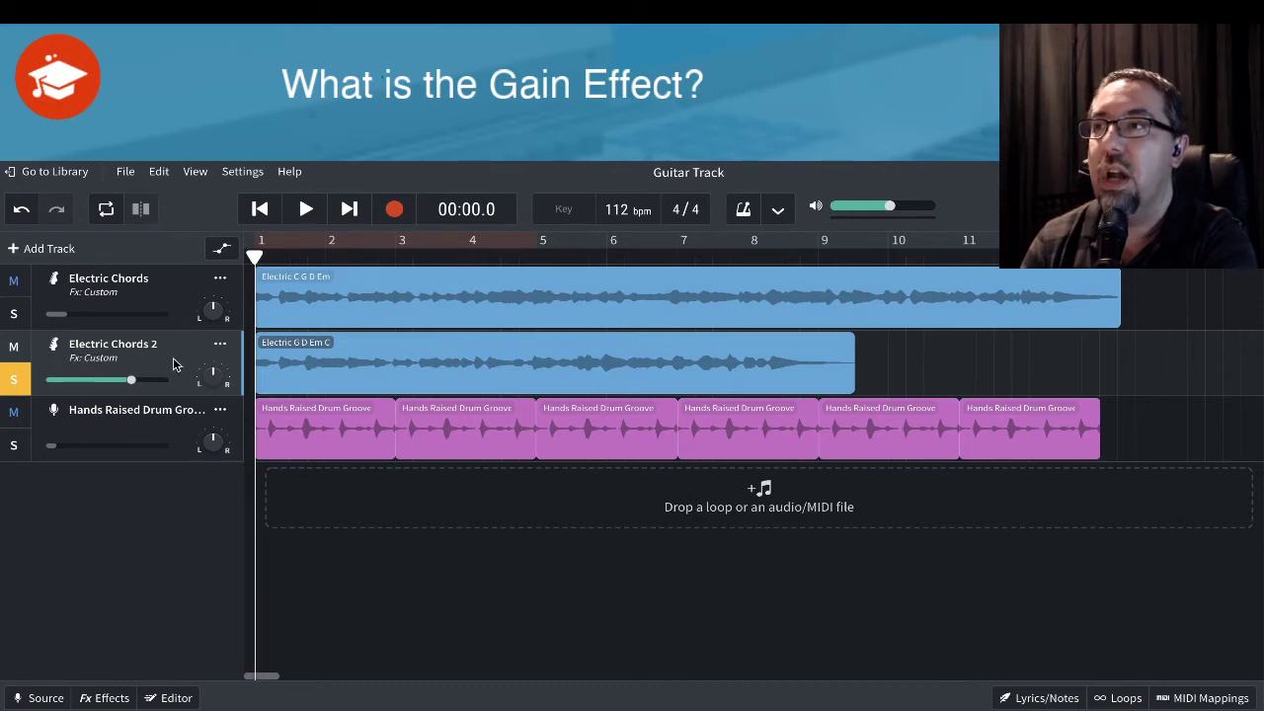
# Add the Gain utility effect after Space Maker in the Electric Chords 2 effects chain and play the track briefly.
pyautogui.click(104, 698)
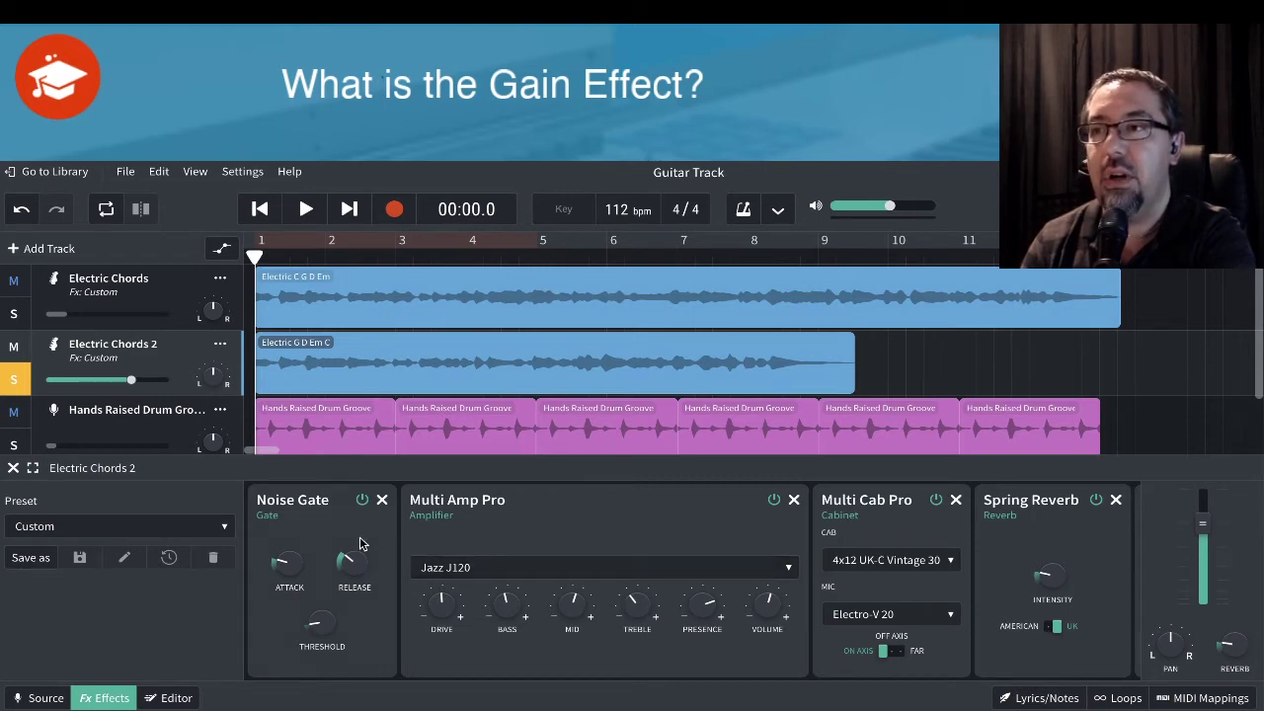
pyautogui.hscroll(5, 723, 572)
pyautogui.hscroll(-3, 724, 572)
pyautogui.moveTo(636, 616)
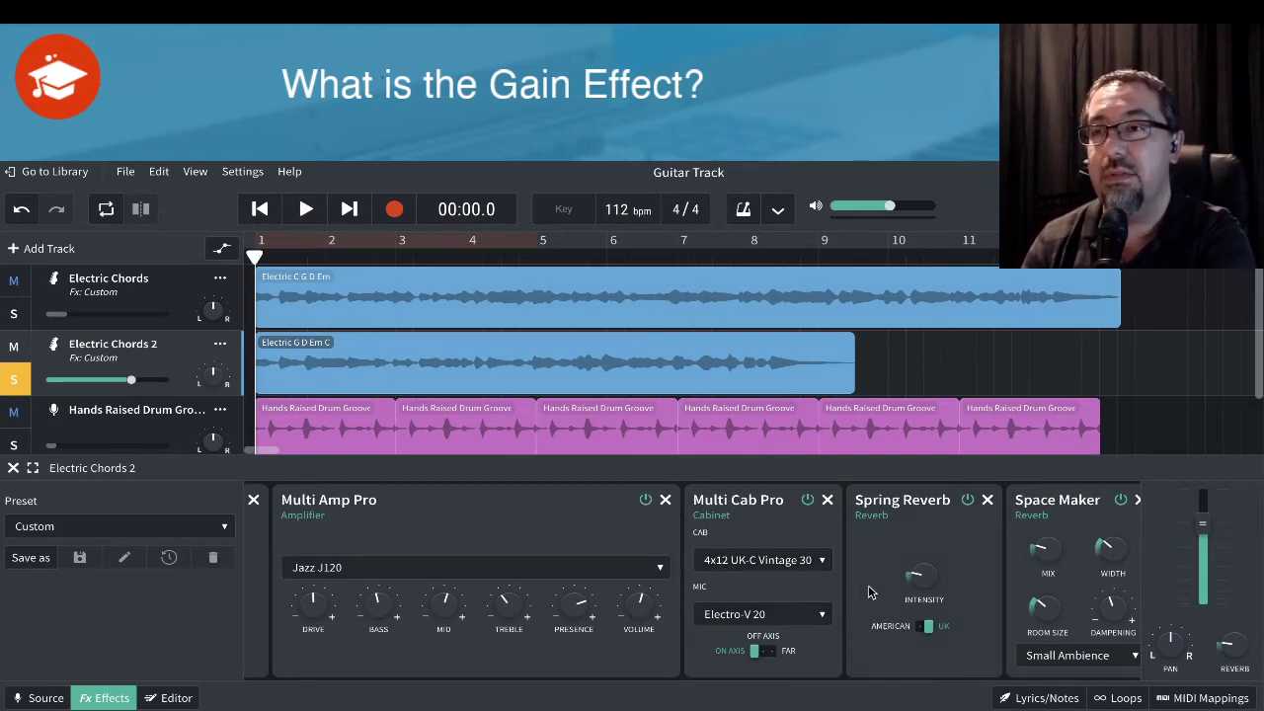
pyautogui.hscroll(3, 611, 523)
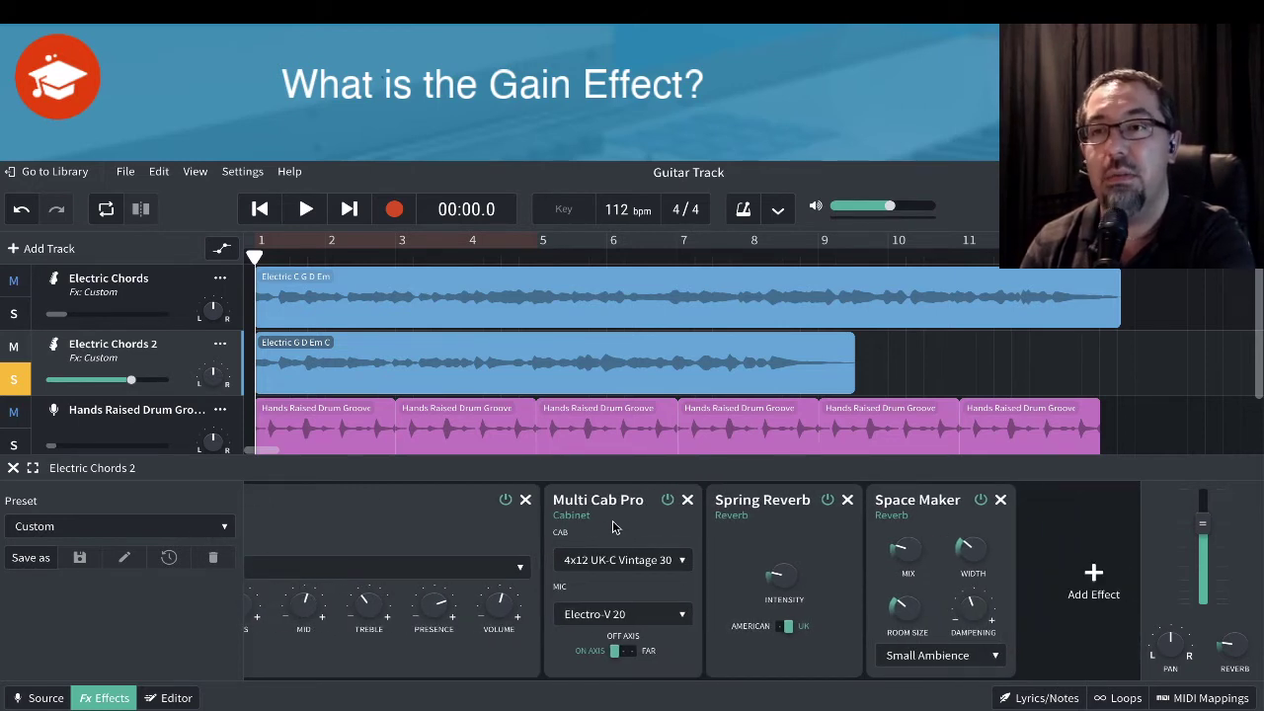
pyautogui.hscroll(3, 930, 559)
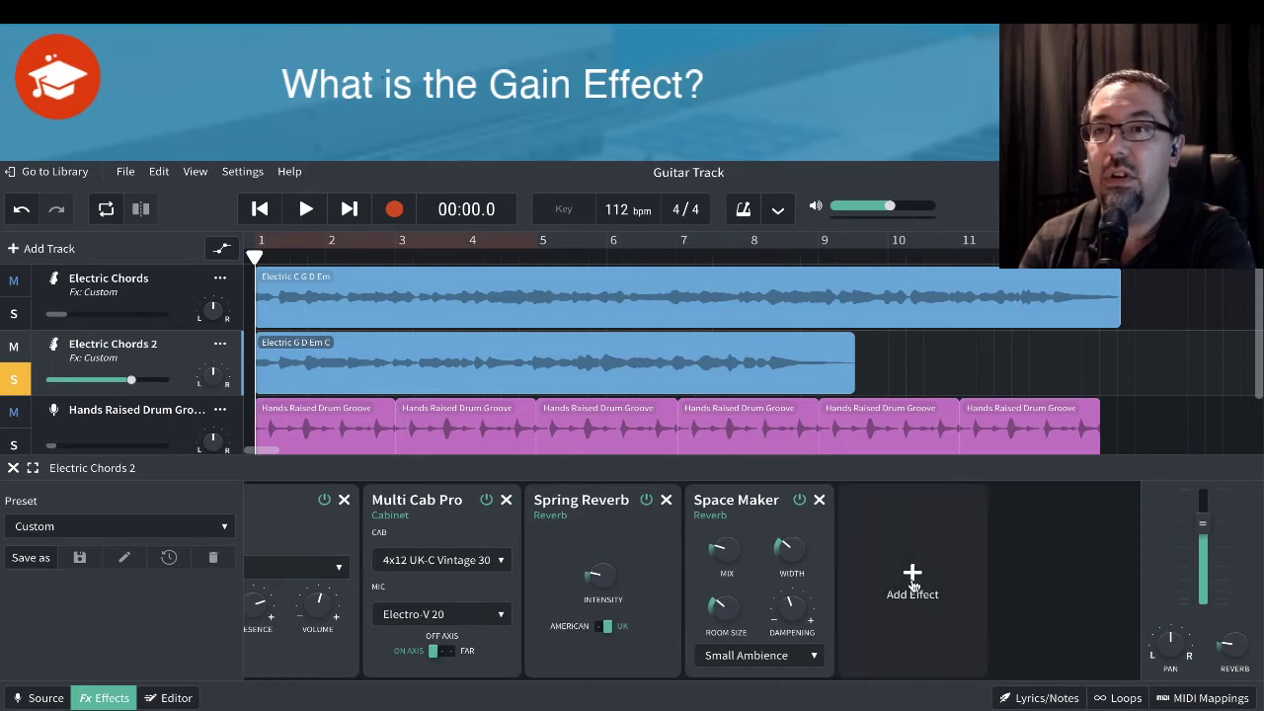
pyautogui.click(913, 586)
pyautogui.moveTo(877, 669)
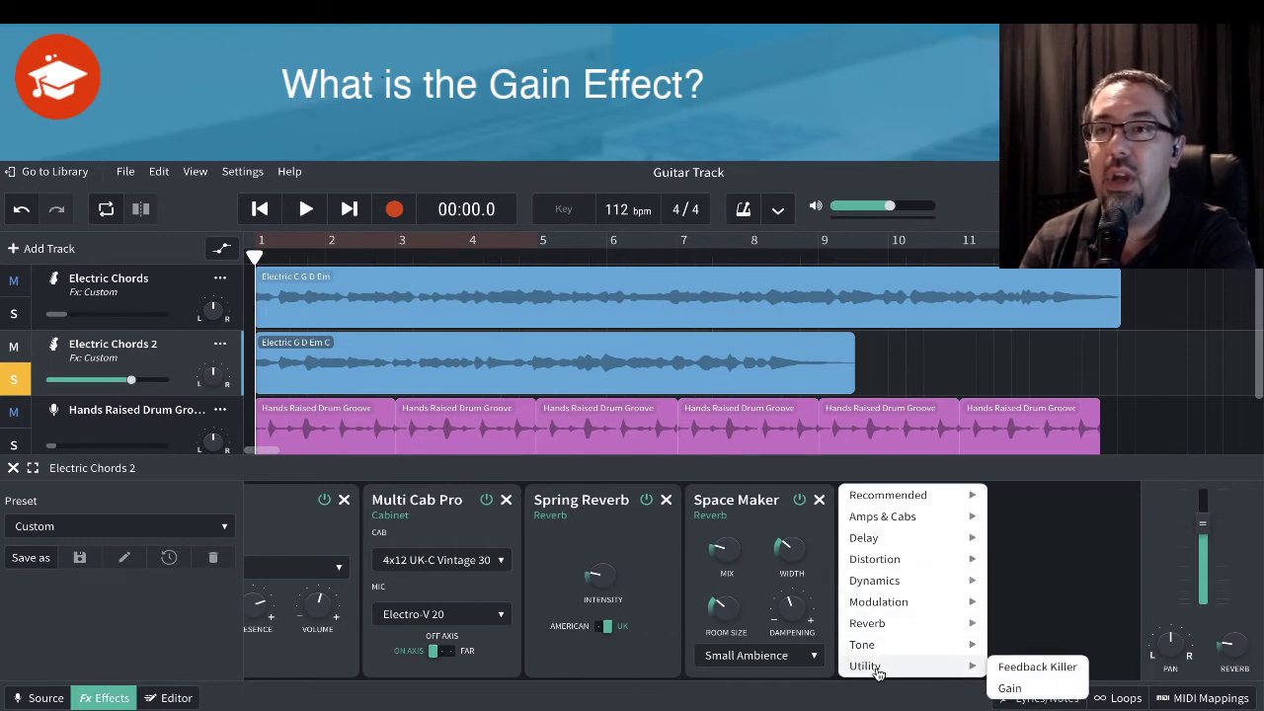
pyautogui.click(1009, 688)
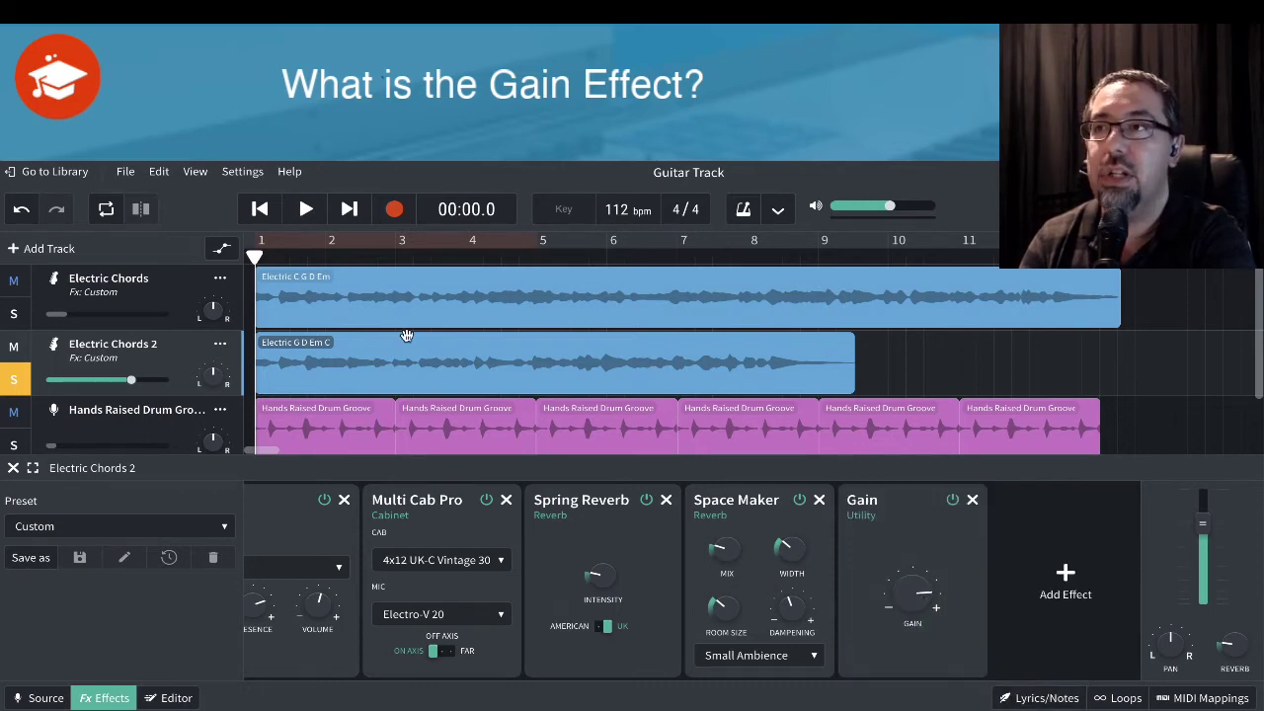
pyautogui.click(302, 209)
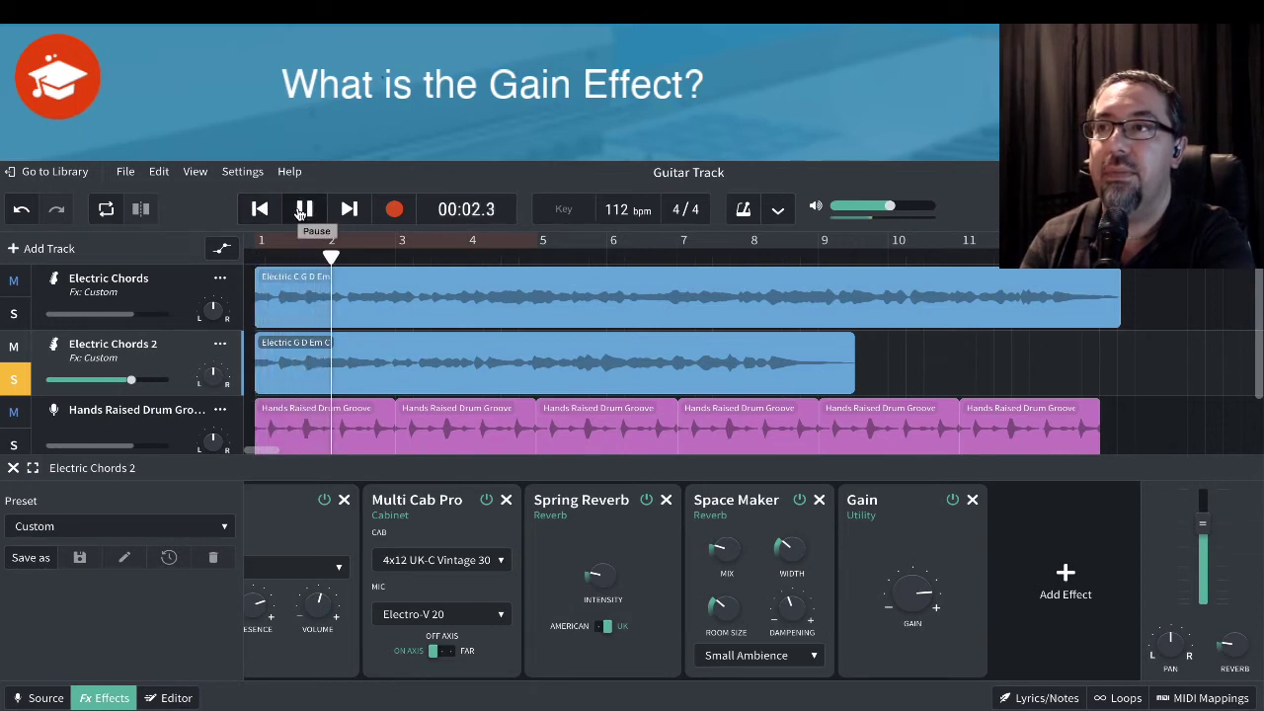
pyautogui.click(303, 209)
# Lower the Gain effect on Electric Chords 2 to -17.9 dB and play the track from the start.
pyautogui.moveTo(922, 597)
pyautogui.moveTo(917, 592); pyautogui.dragTo(911, 696)
pyautogui.click(260, 210)
pyautogui.click(304, 210)
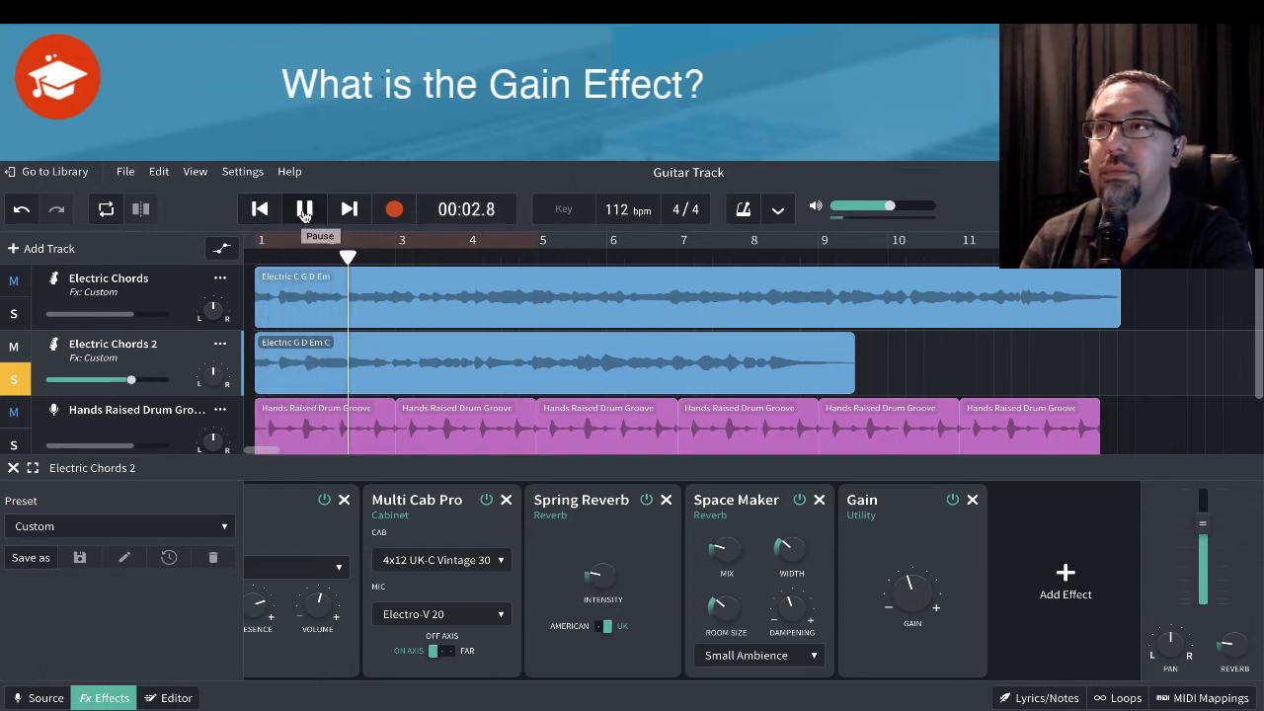
pyautogui.click(304, 210)
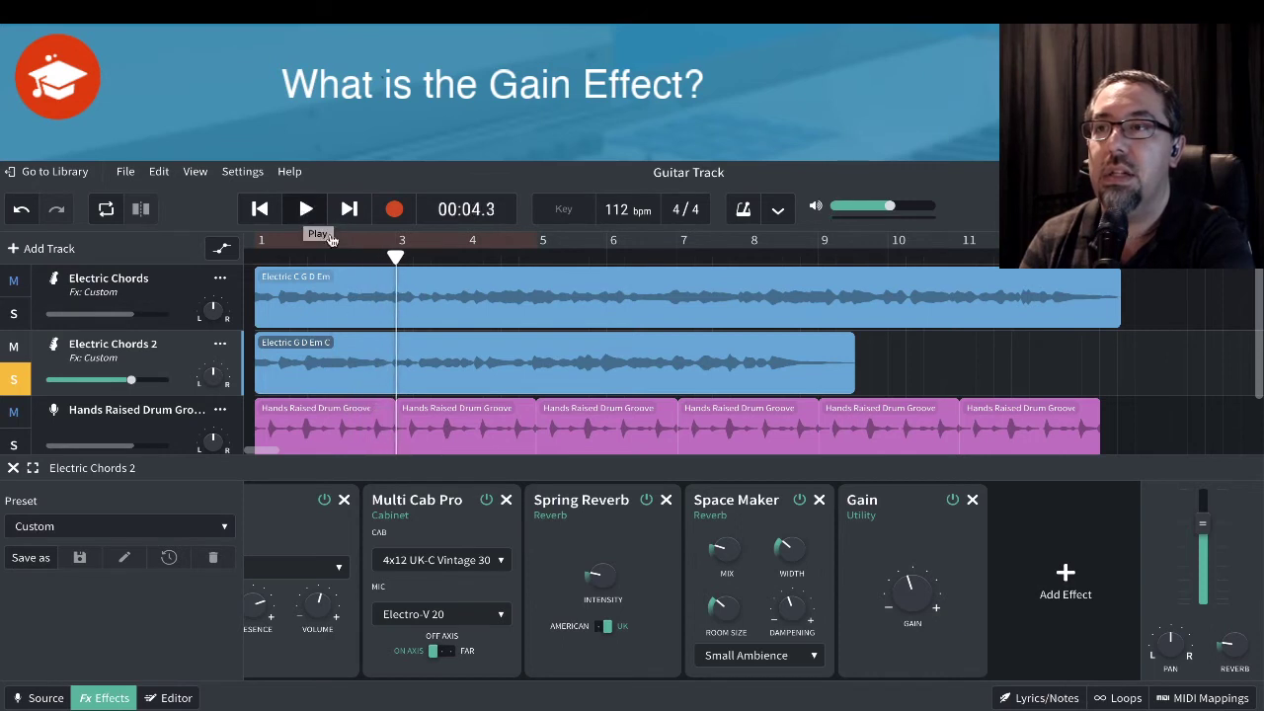
# Raise the Gain effect on Electric Chords 2 to +4.7 dB and replay the track from the start.
pyautogui.moveTo(911, 581)
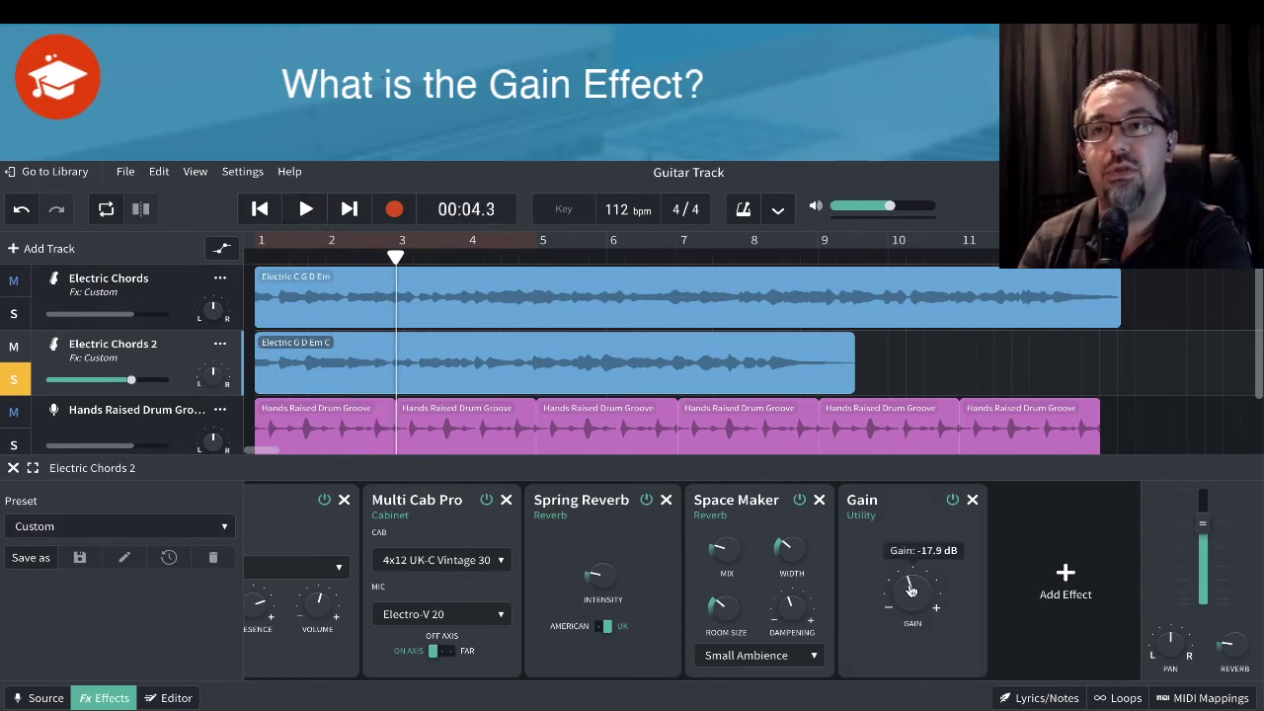
pyautogui.moveTo(910, 595); pyautogui.dragTo(898, 463)
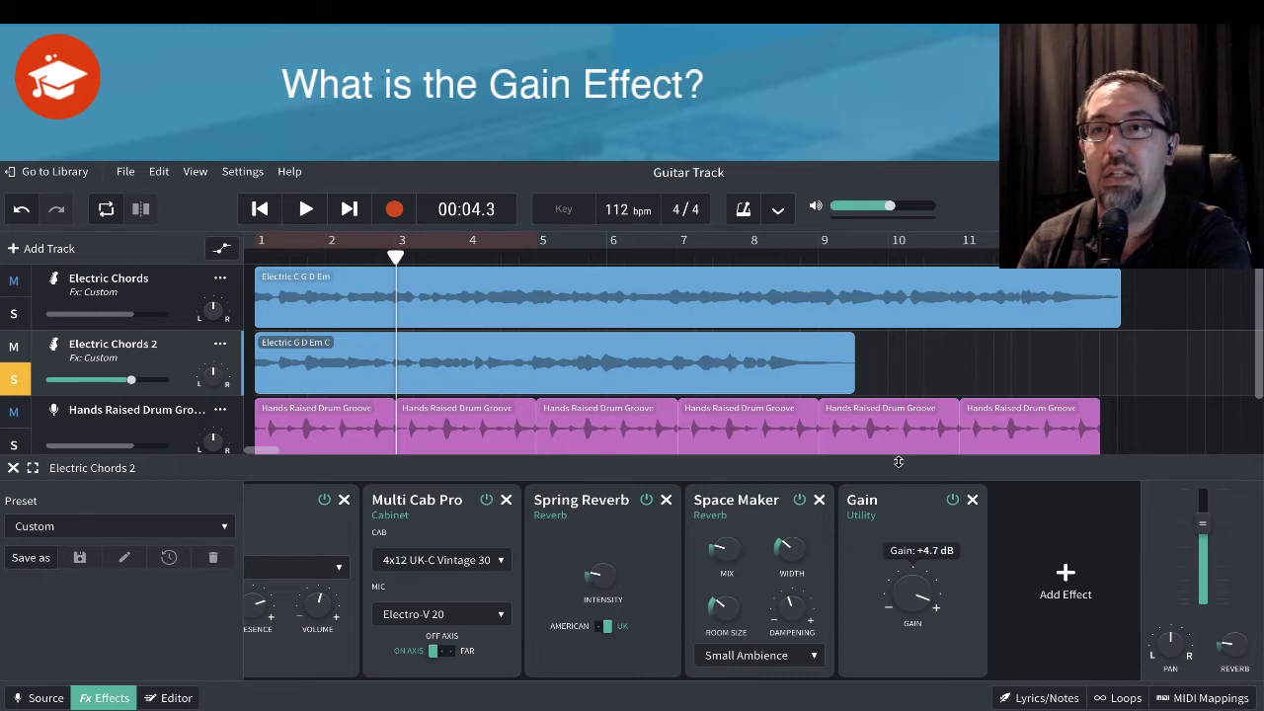
pyautogui.click(259, 210)
pyautogui.click(304, 210)
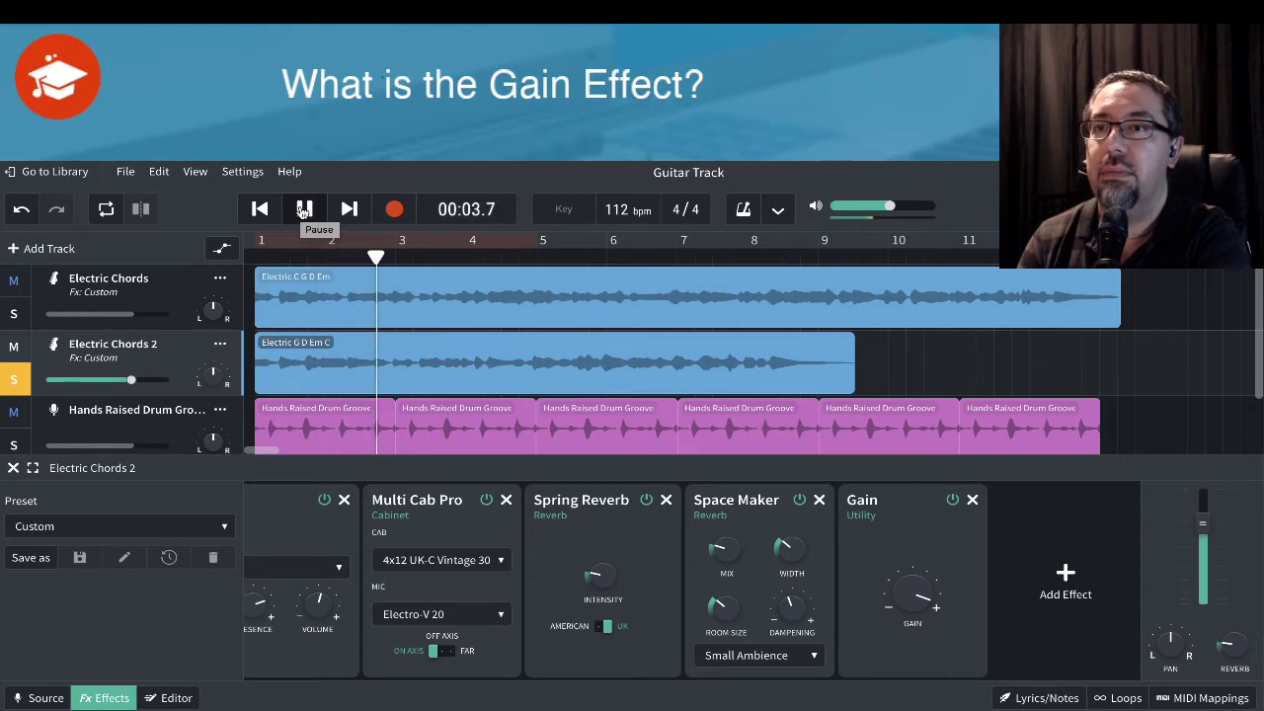
pyautogui.click(304, 210)
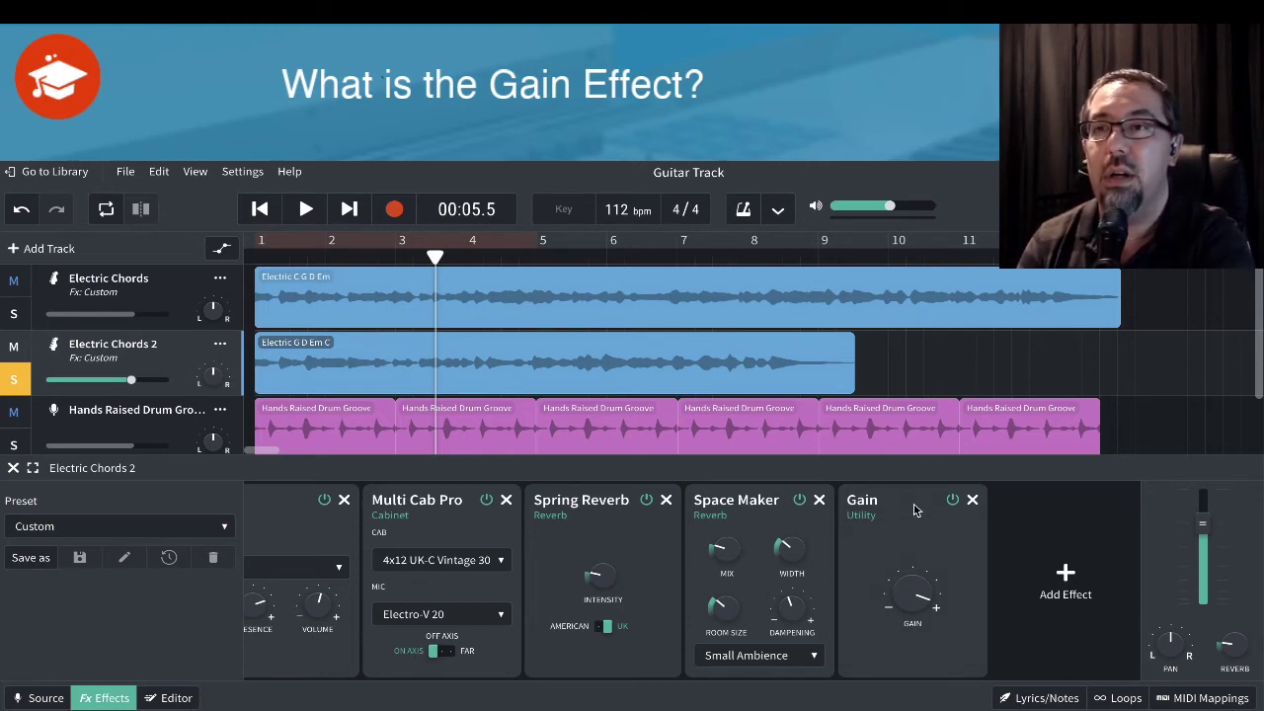
# Move the Gain effect ahead of Spring Reverb and put it back at the end of the chain after Space Maker.
pyautogui.moveTo(914, 509); pyautogui.dragTo(965, 505)
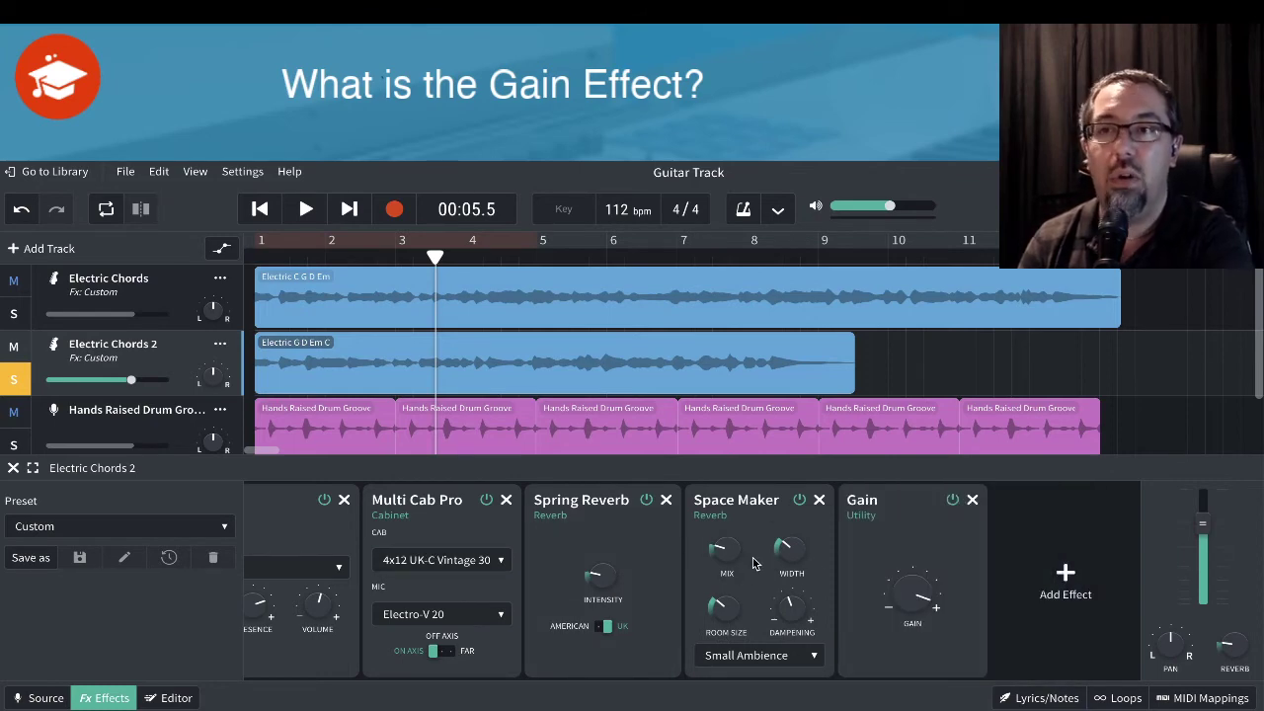
pyautogui.moveTo(923, 509); pyautogui.dragTo(549, 516)
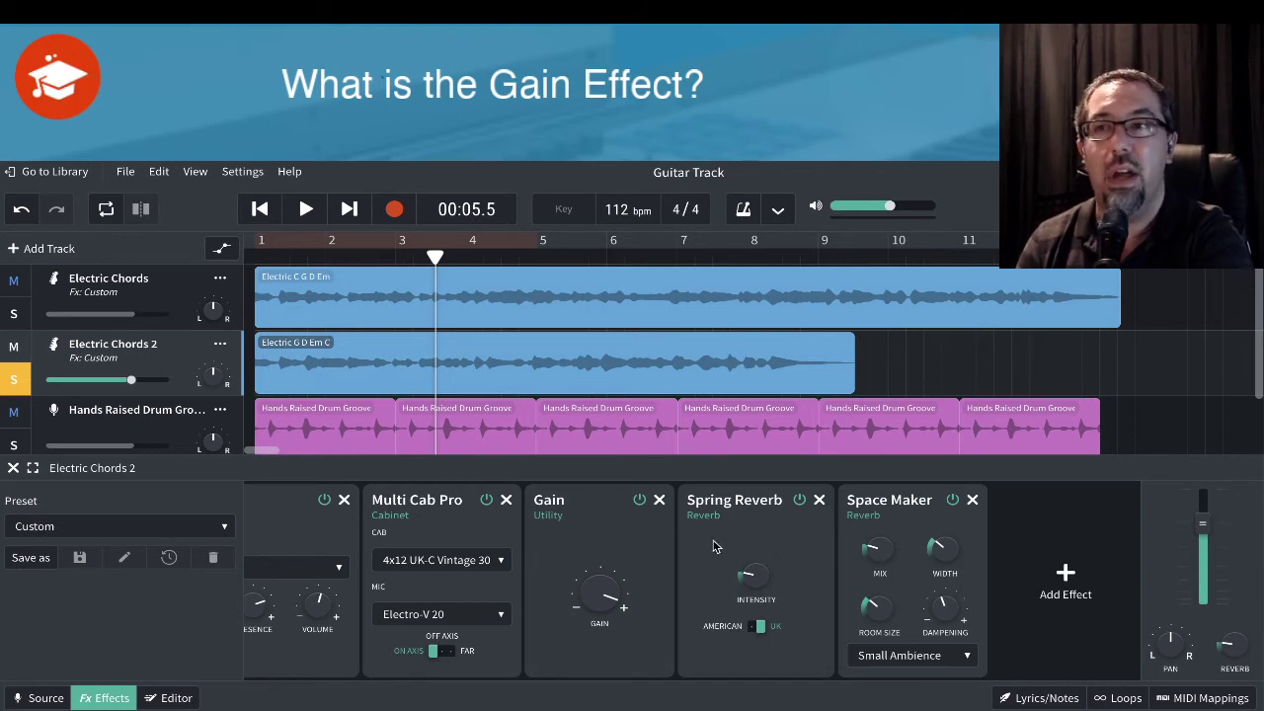
pyautogui.moveTo(587, 503); pyautogui.dragTo(929, 505)
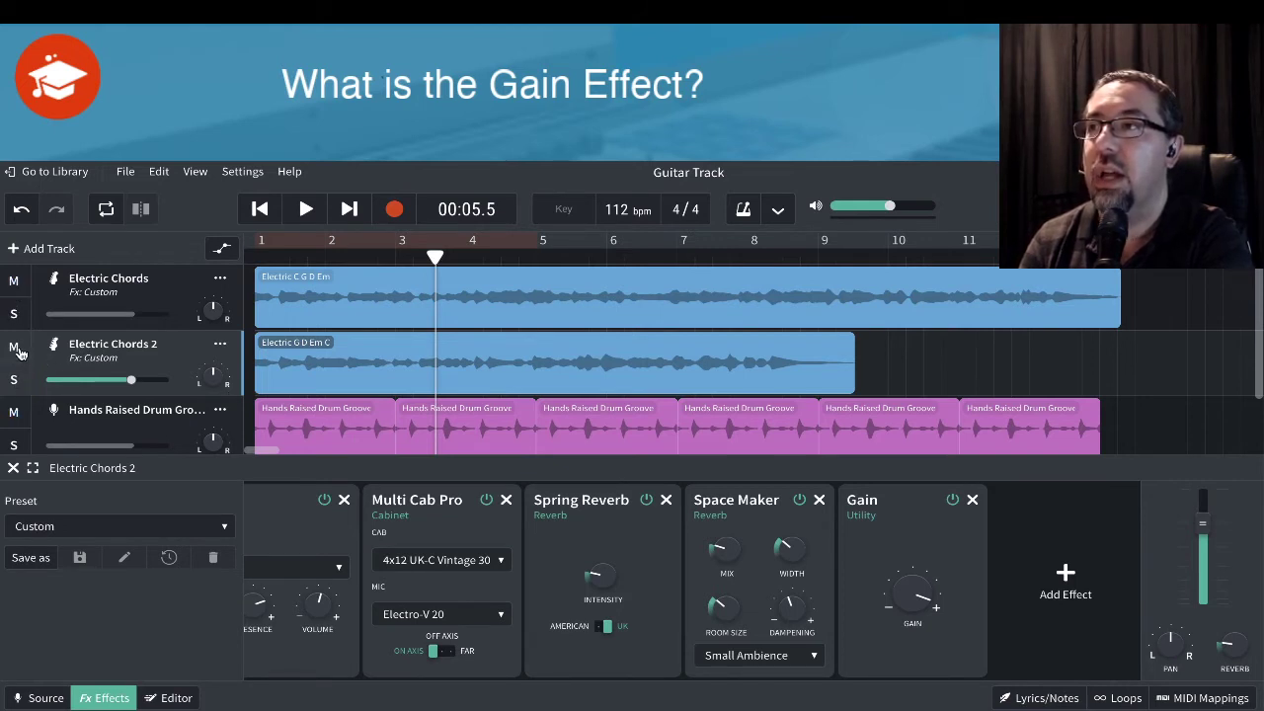
# Mute Electric Chords 2, show the volume automation and play the other tracks from the start.
pyautogui.click(261, 209)
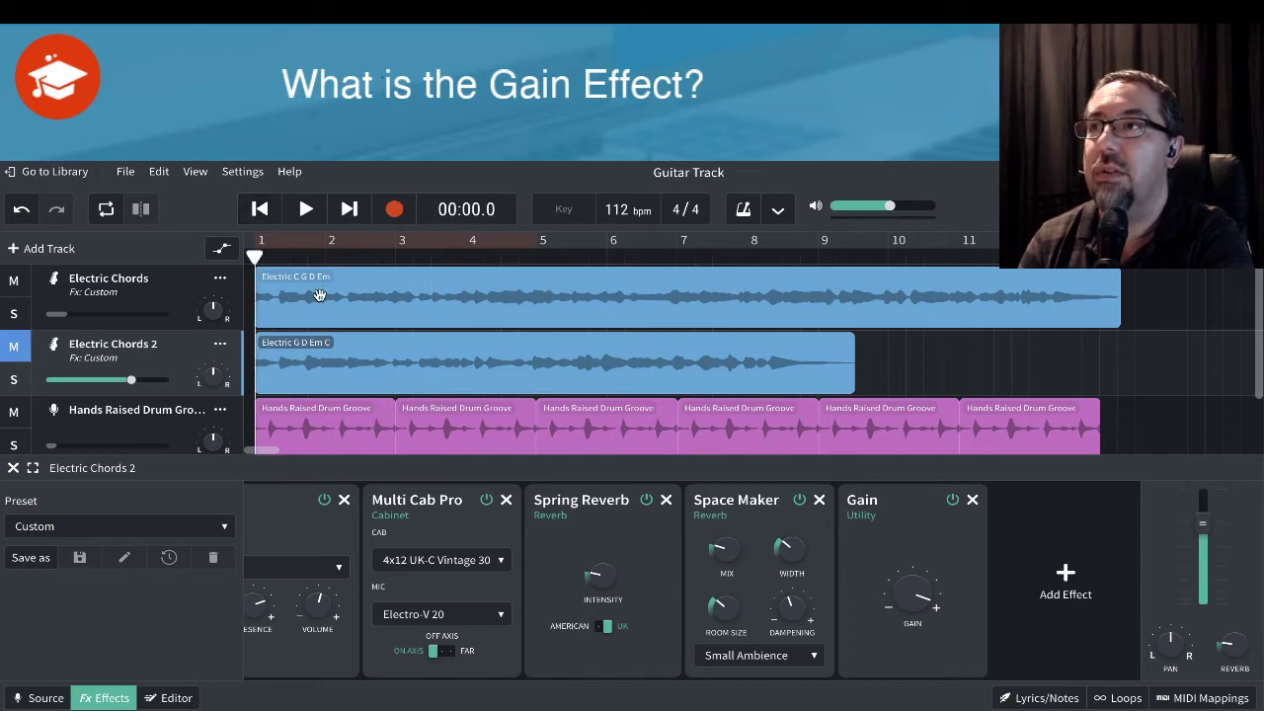
pyautogui.click(222, 250)
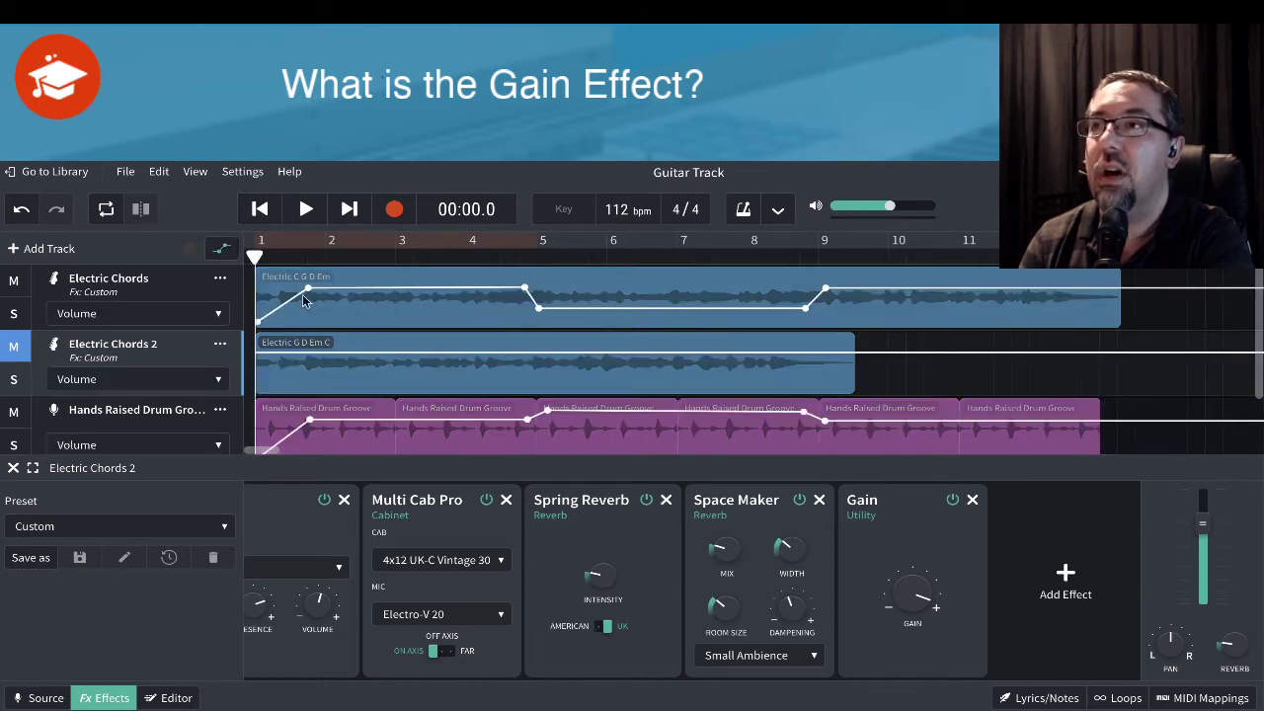
pyautogui.click(306, 211)
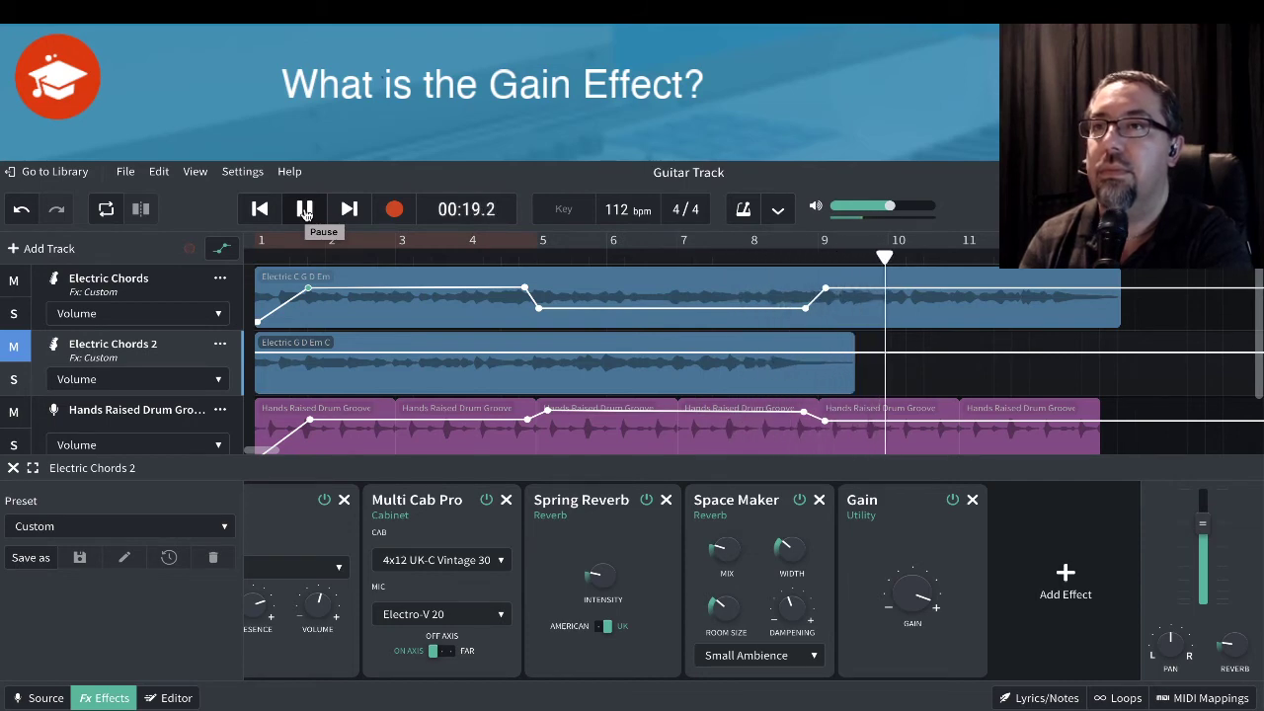
pyautogui.click(306, 211)
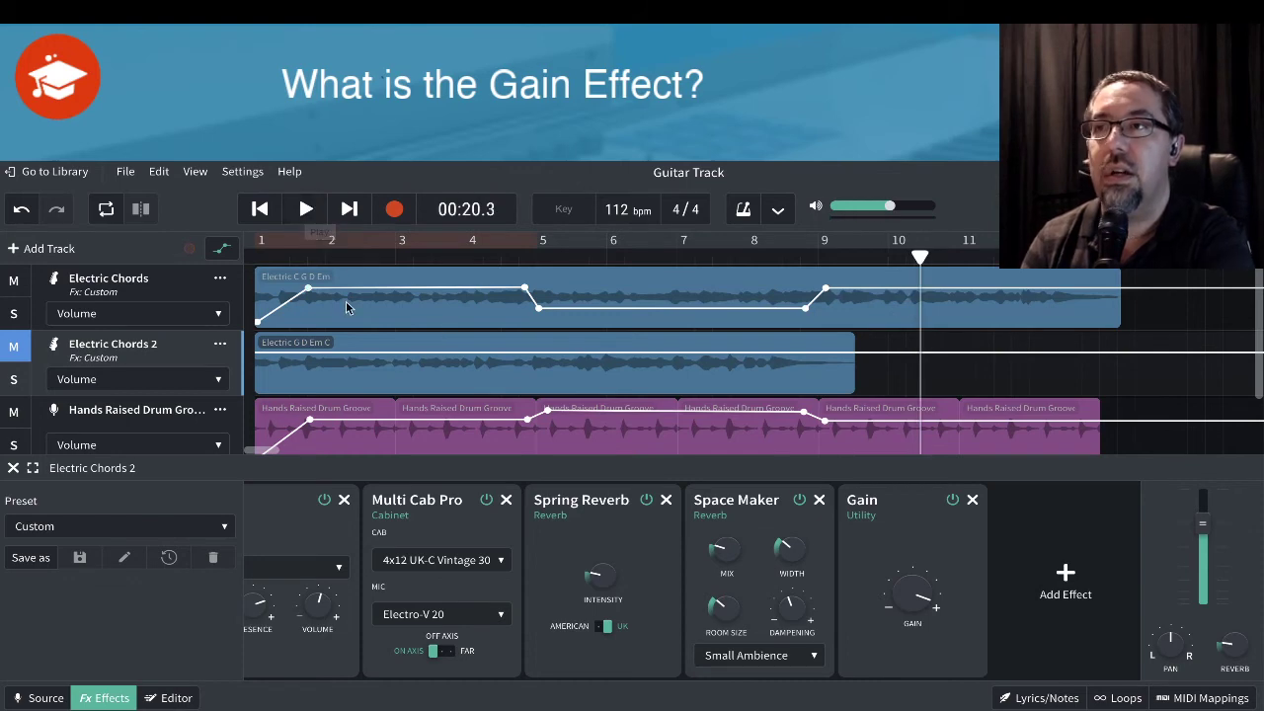
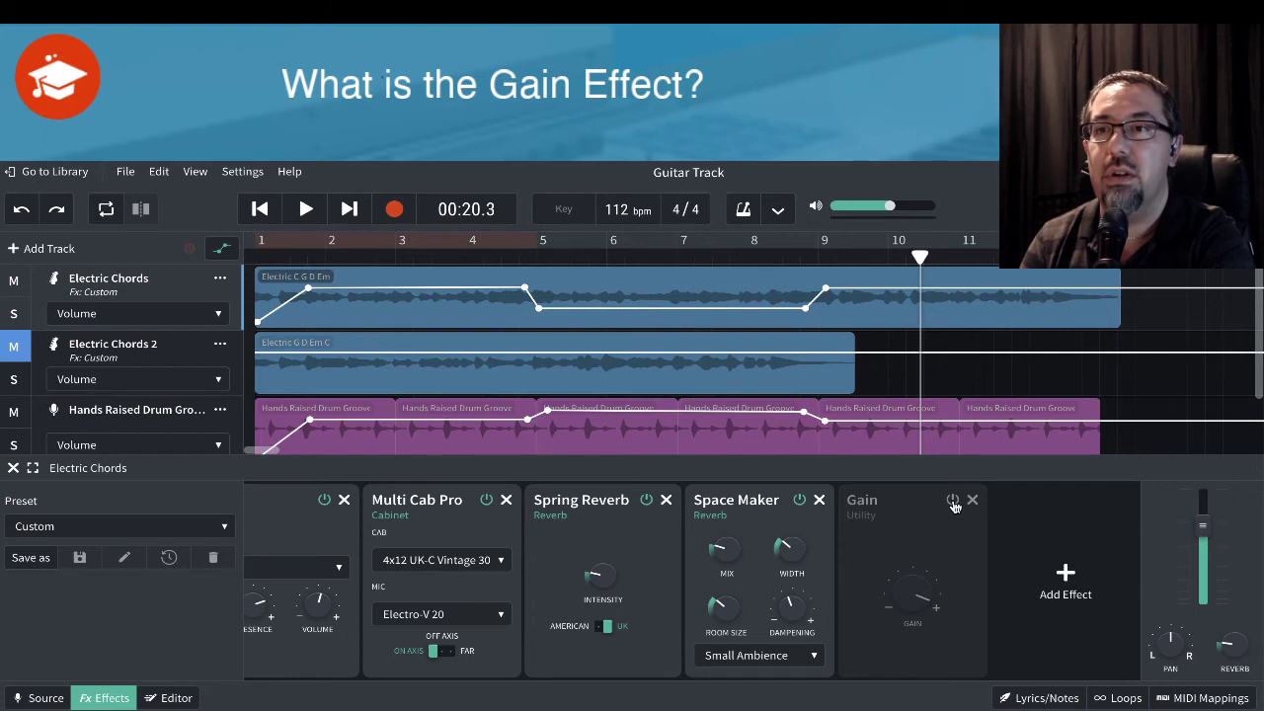
# Turn on the Gain effect on the Electric Chords track and play the song from the start.
pyautogui.click(953, 500)
pyautogui.moveTo(915, 597)
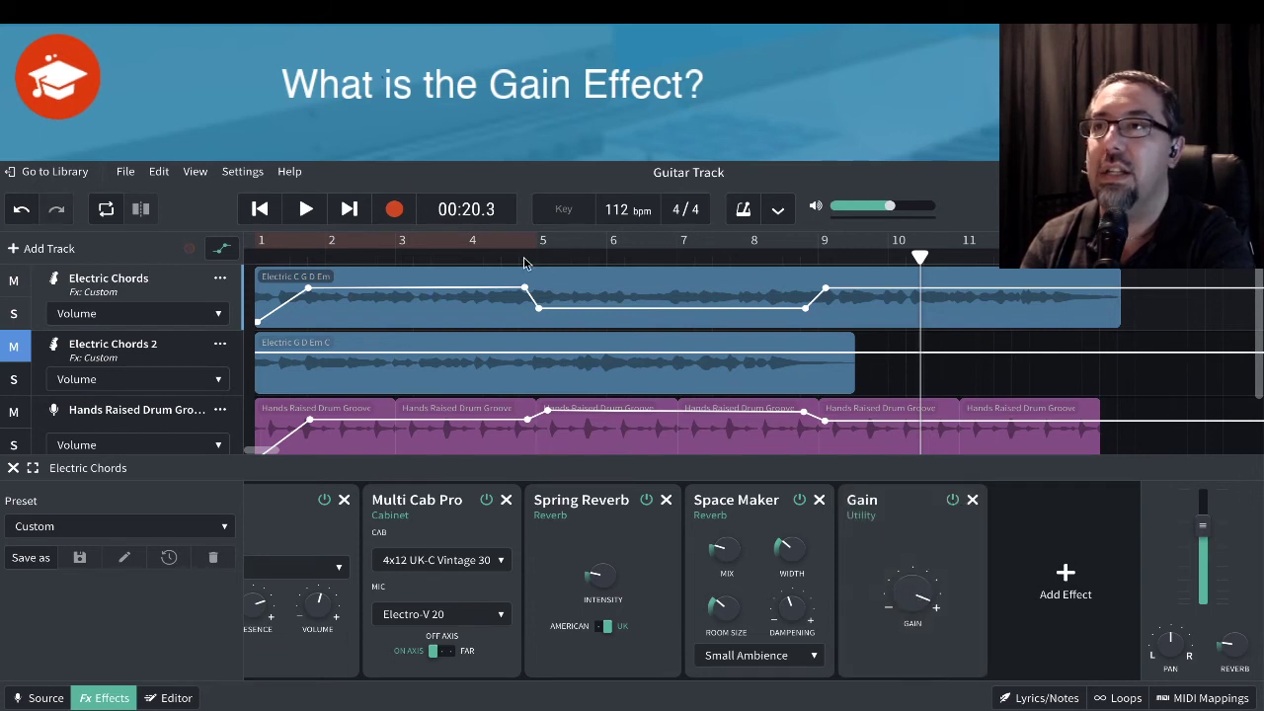
pyautogui.click(260, 208)
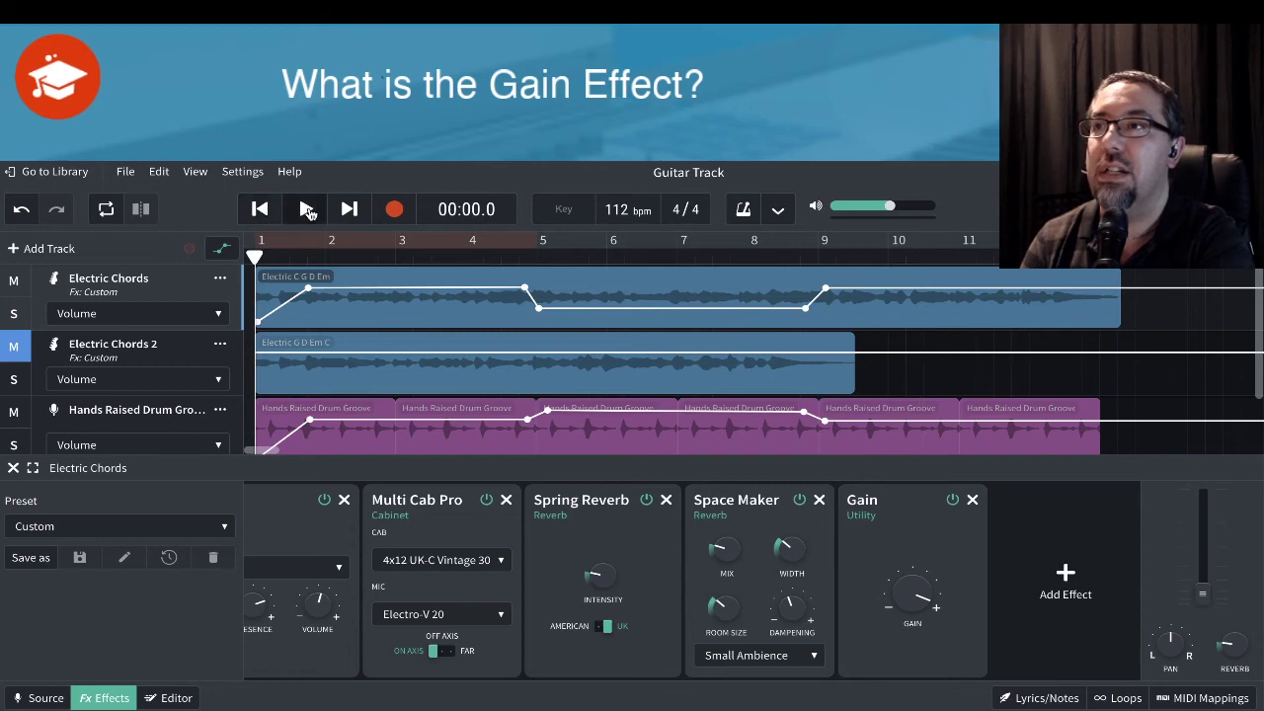
pyautogui.click(307, 210)
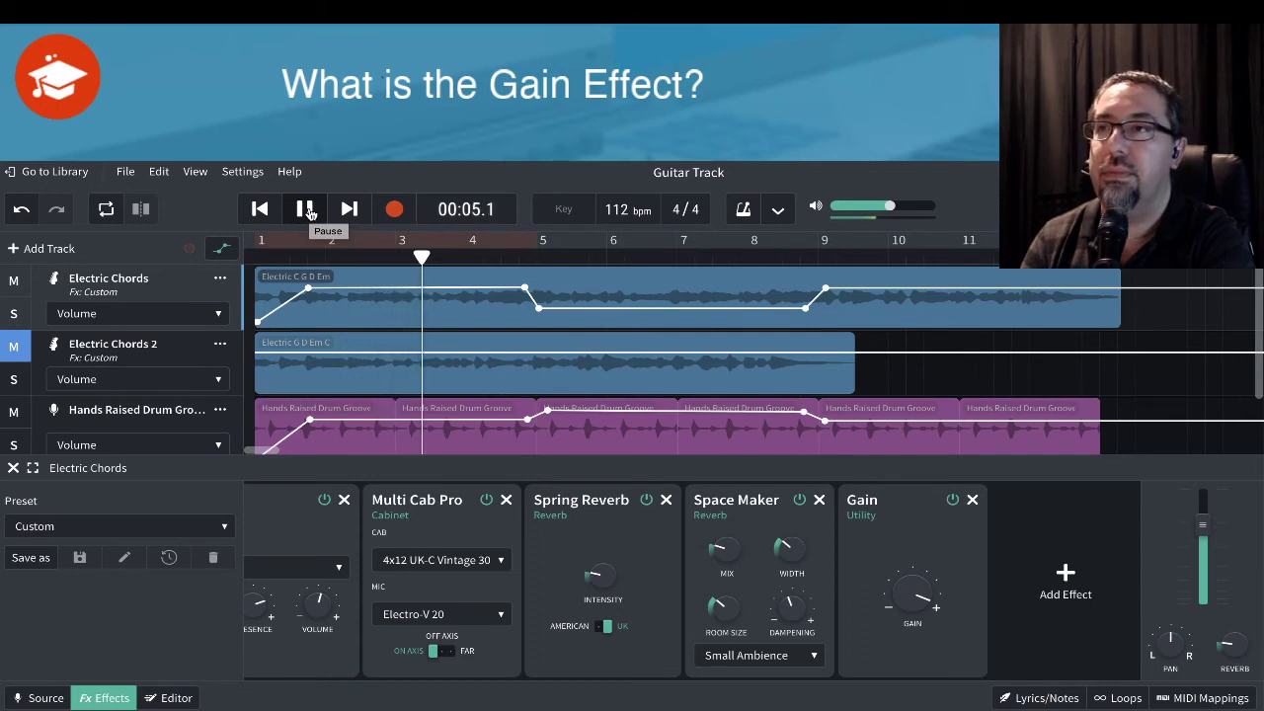
pyautogui.click(307, 210)
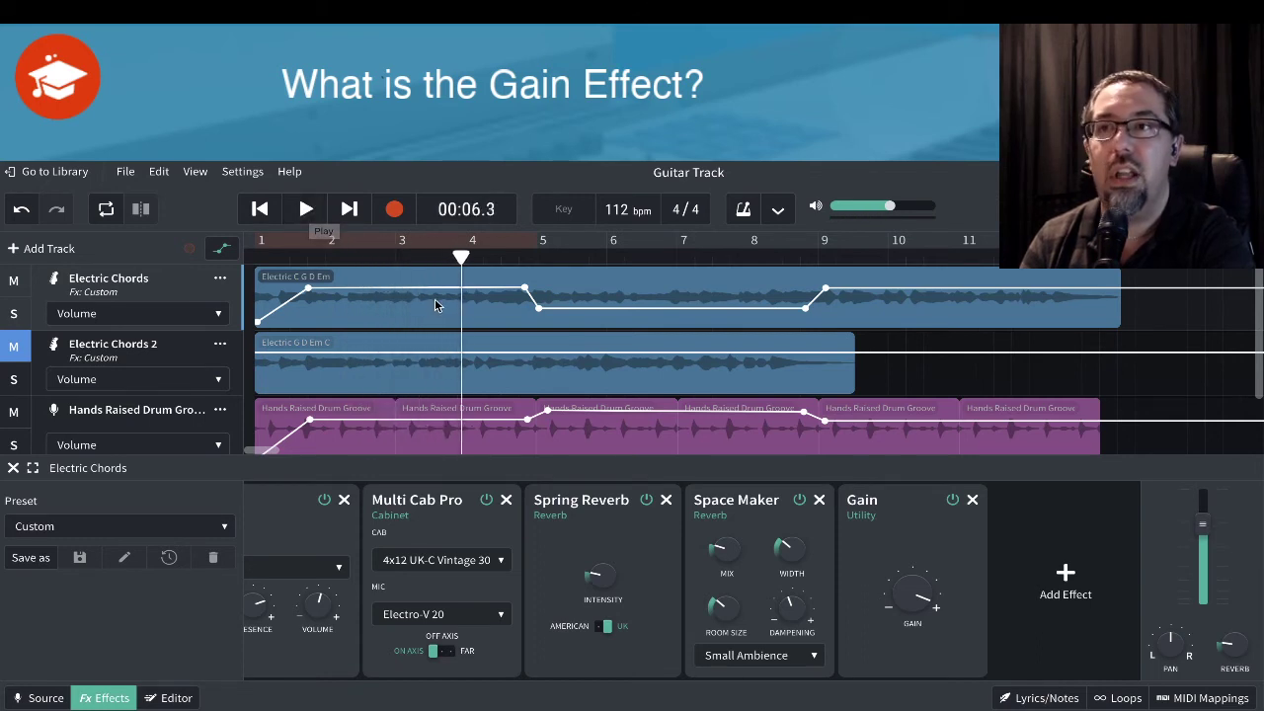
# Add a slightly lower volume automation point on Electric Chords between bars 3 and 4, and undo it.
pyautogui.moveTo(448, 289)
pyautogui.mouseDown()
pyautogui.moveTo(456, 302)
pyautogui.moveTo(443, 292)
pyautogui.mouseUp()
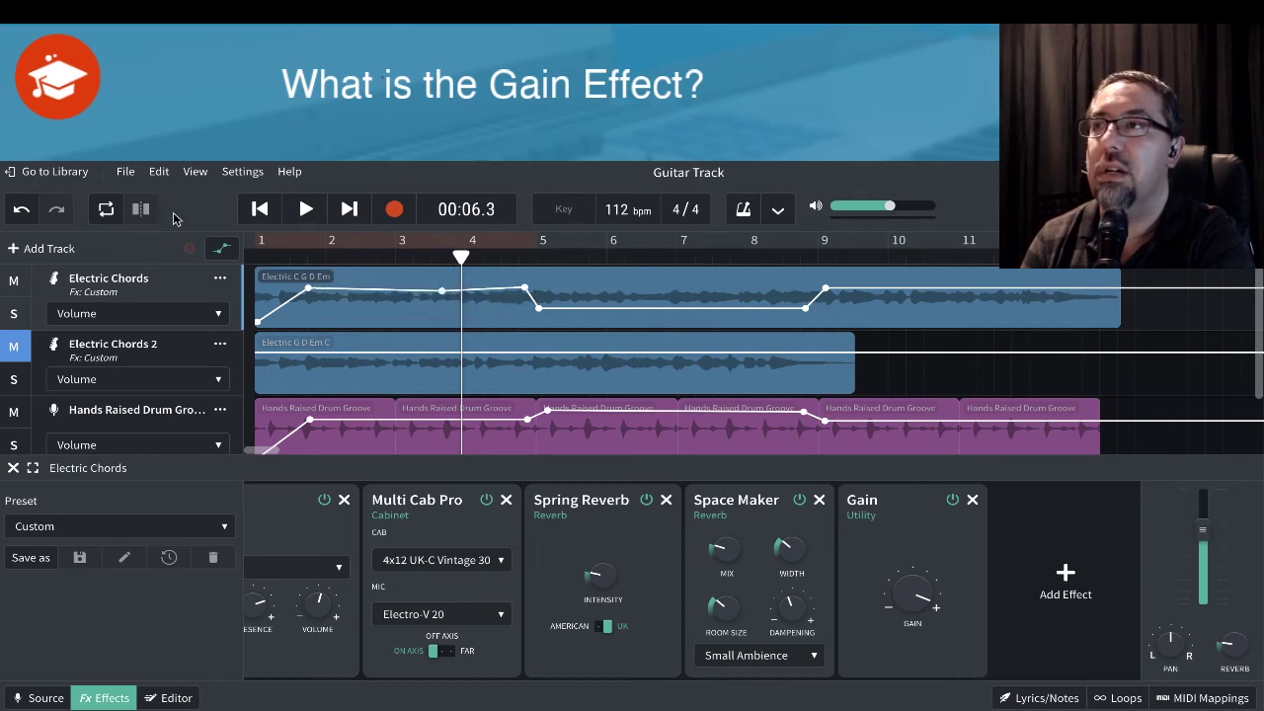
pyautogui.click(22, 213)
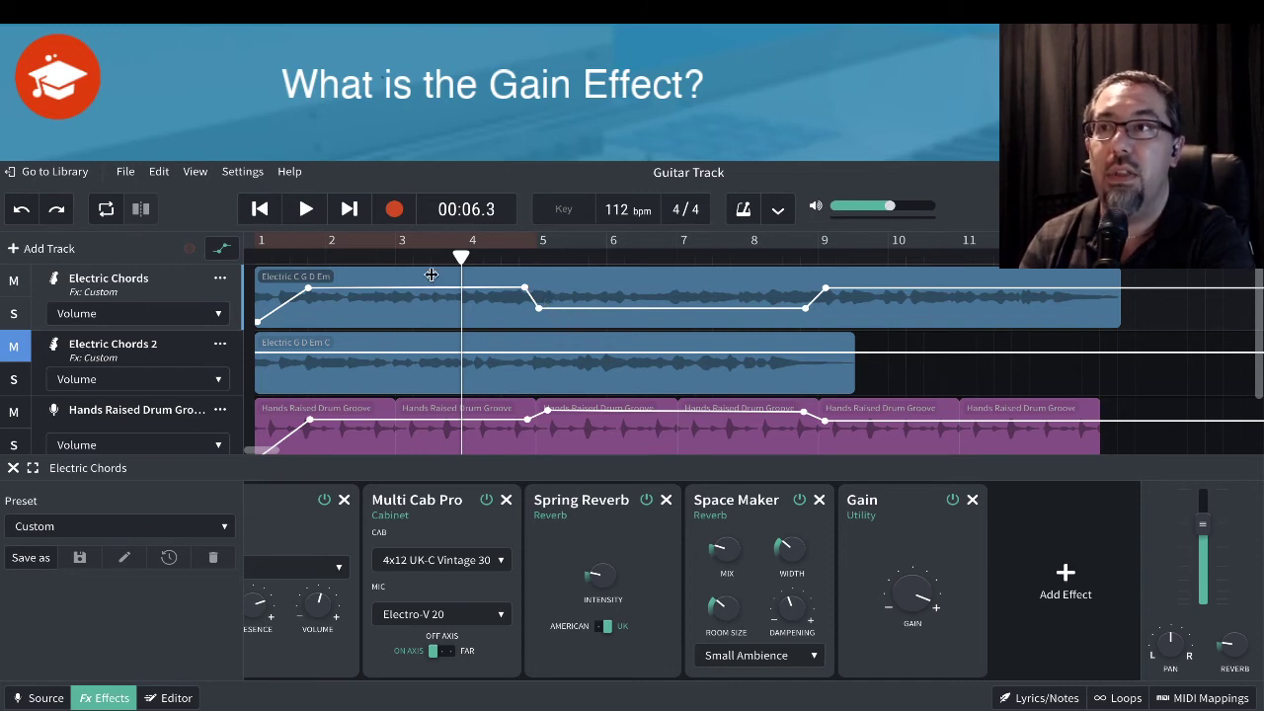
# Play the song onward from just before bar 4, pausing just before bar 7 and again shortly after bar 10.
pyautogui.click(305, 211)
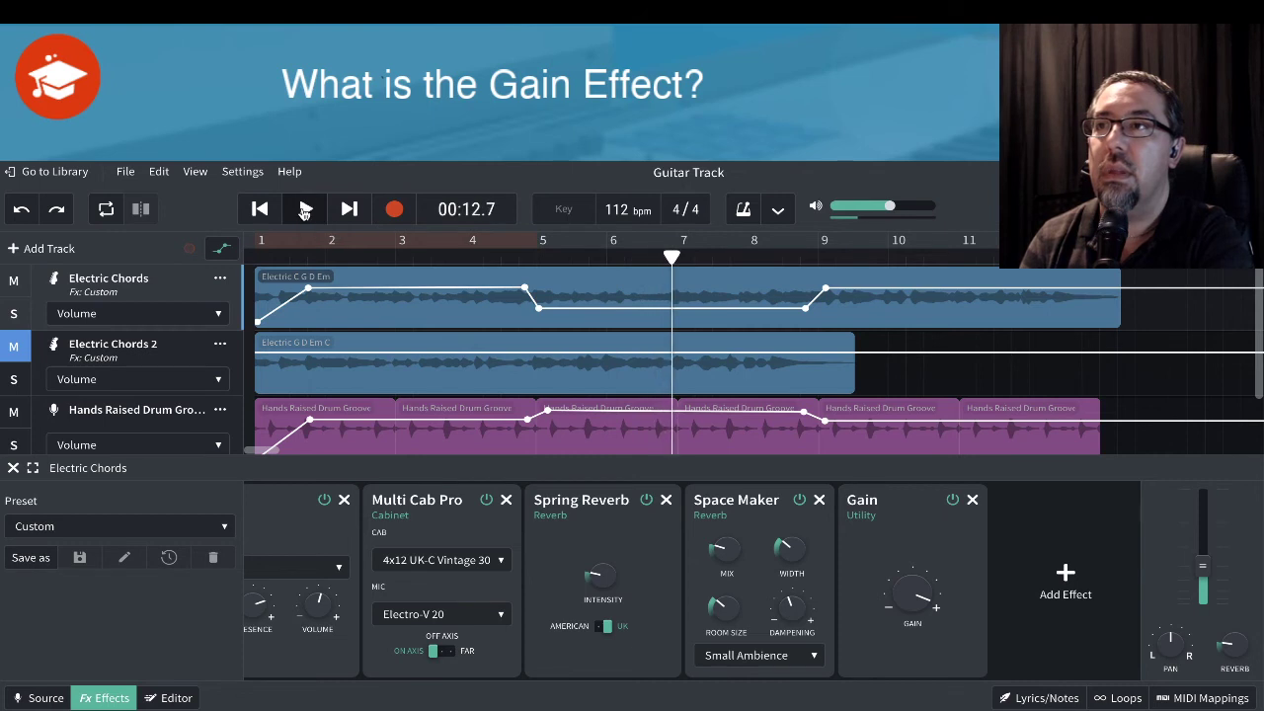
pyautogui.click(304, 210)
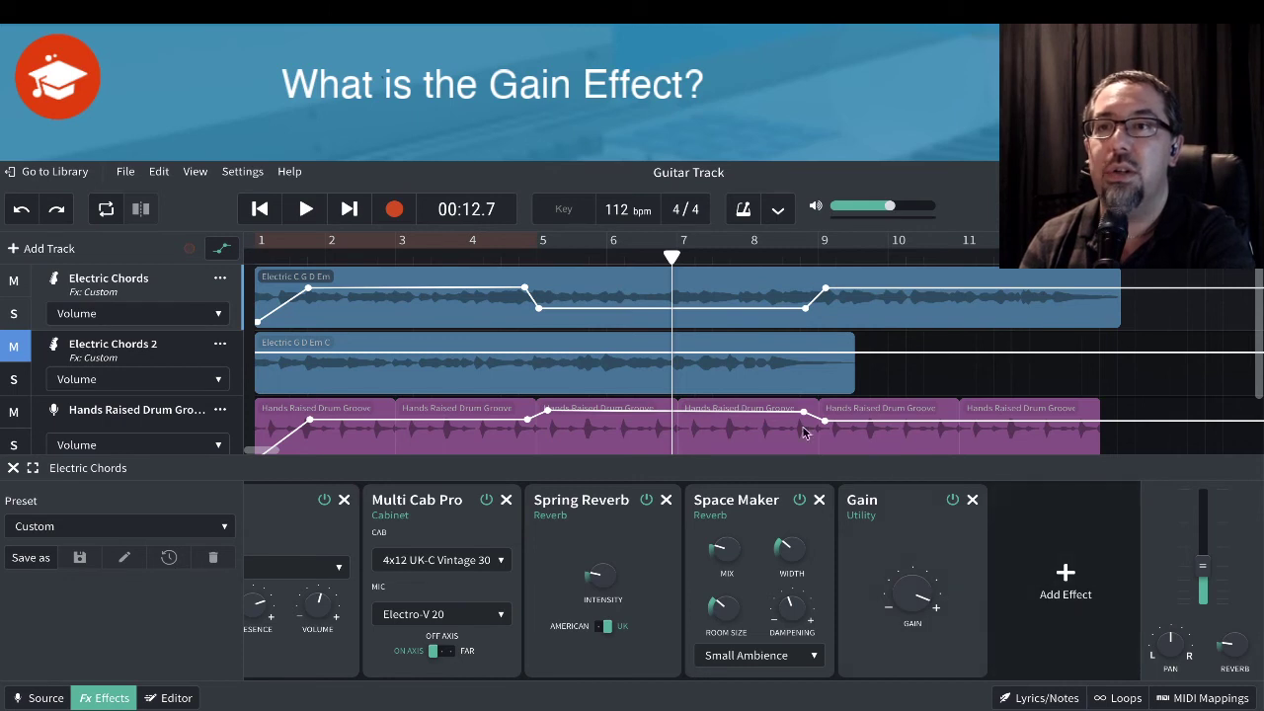
pyautogui.click(305, 210)
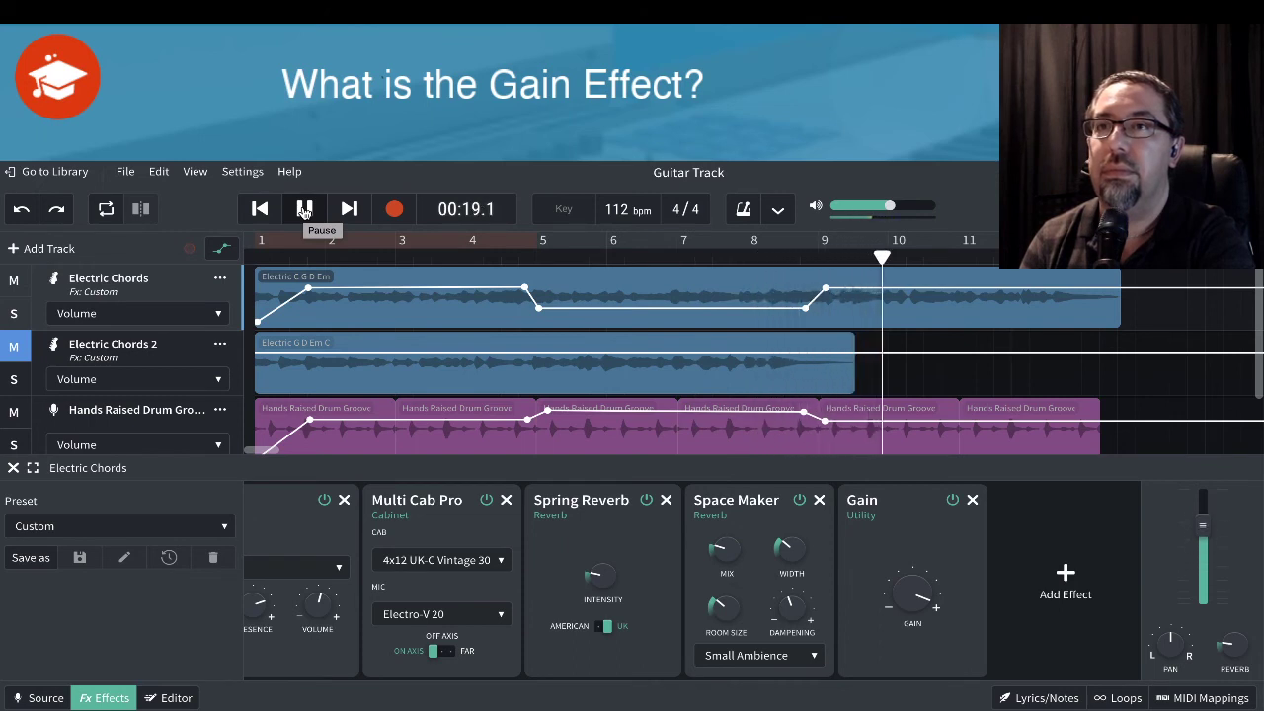
pyautogui.click(305, 210)
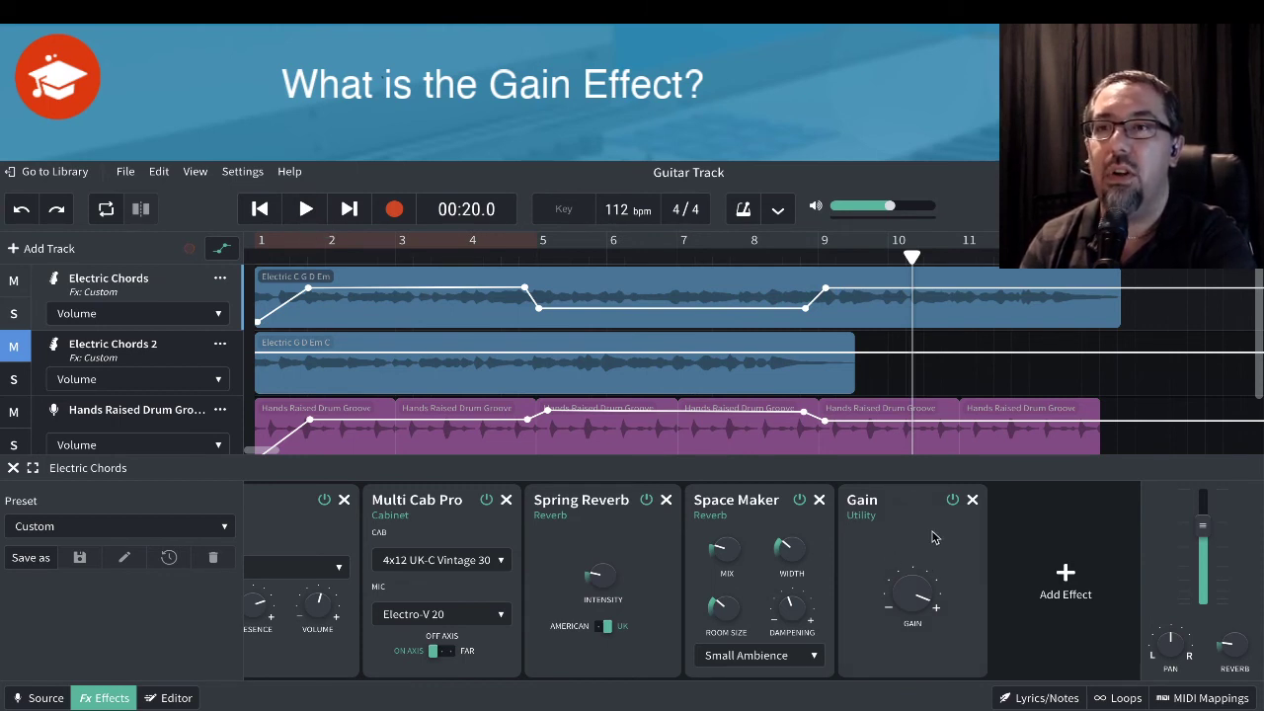
# Hide the automation on the tracks and check the volume slider of the Electric Chords track.
pyautogui.click(224, 249)
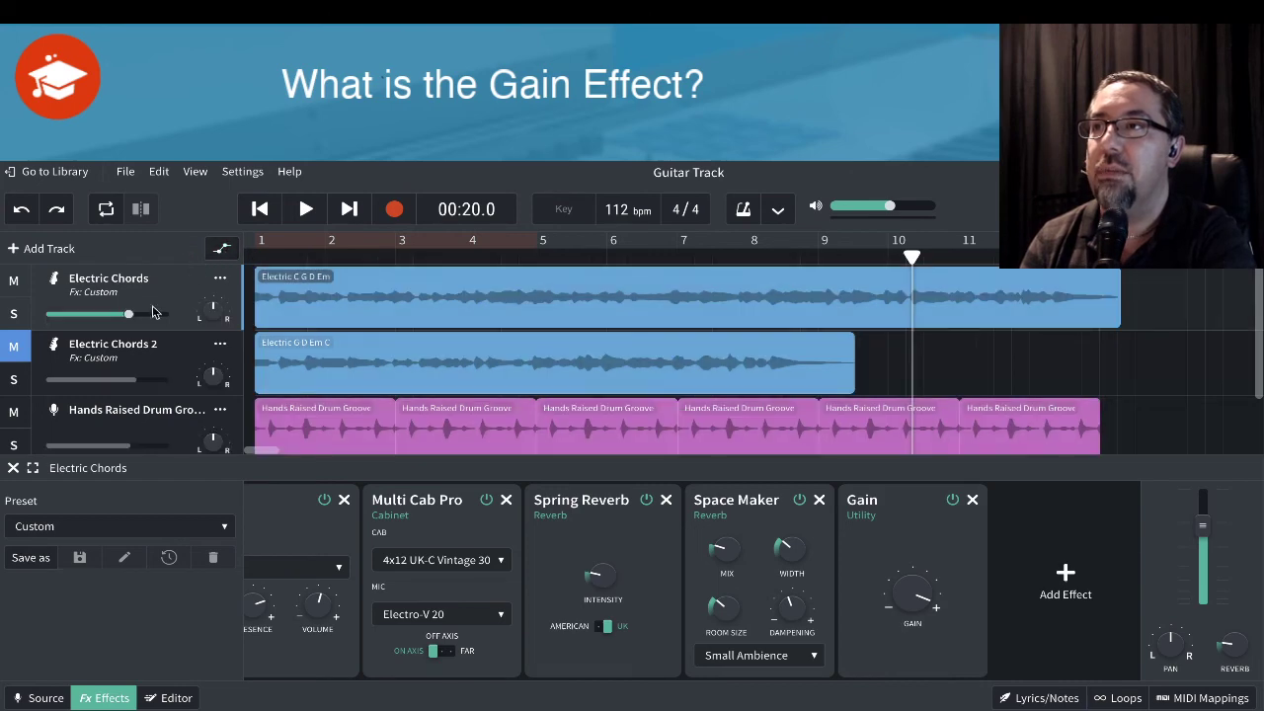
pyautogui.moveTo(145, 316)
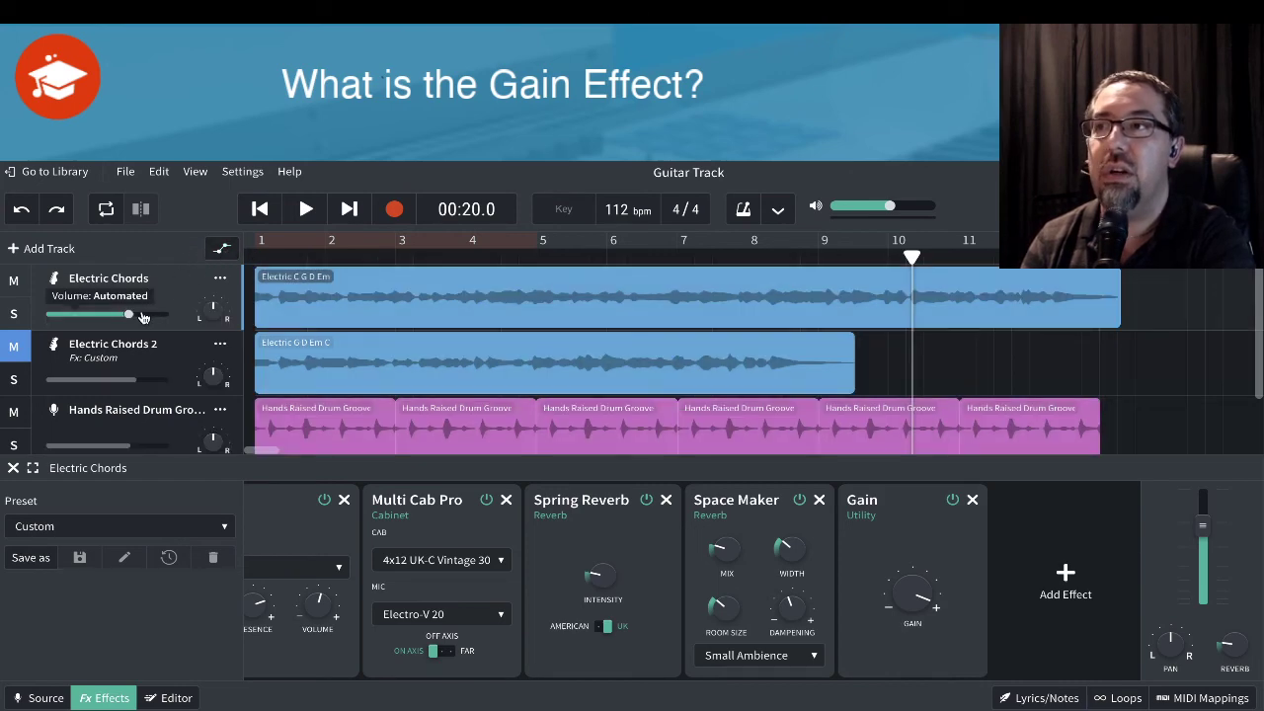